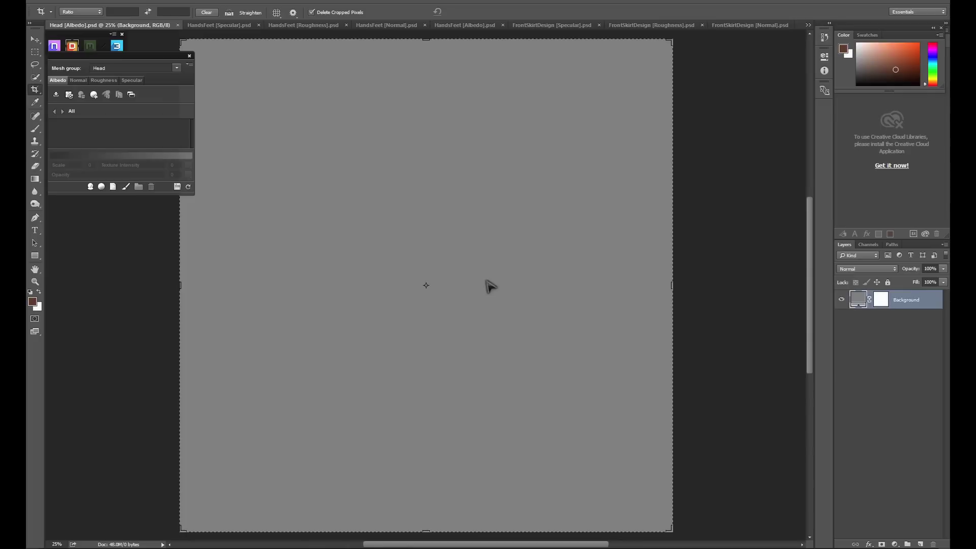
Keep the Head mesh group selected and launch the 3DO preview of the goblin.
{"action": "left_click", "coordinate": [176, 68]}
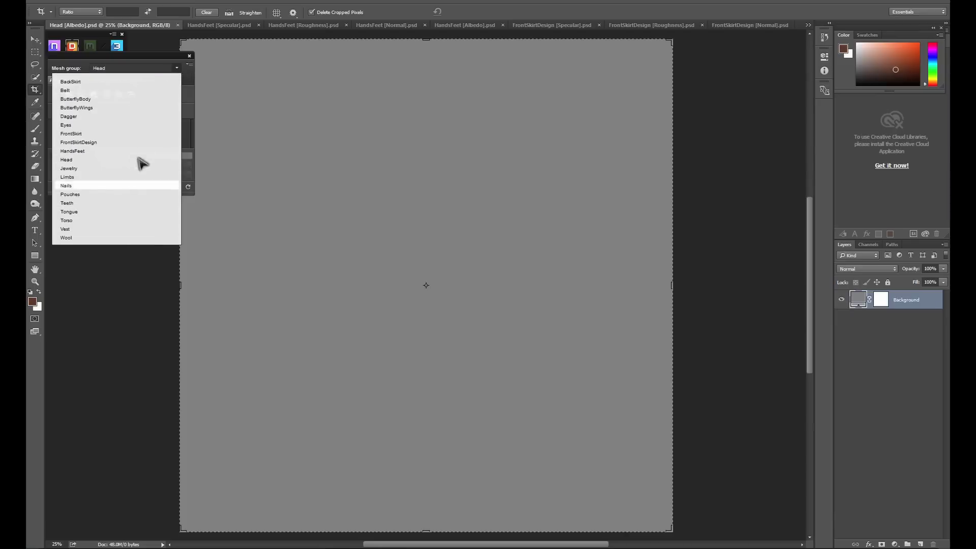
{"action": "left_click", "coordinate": [177, 68]}
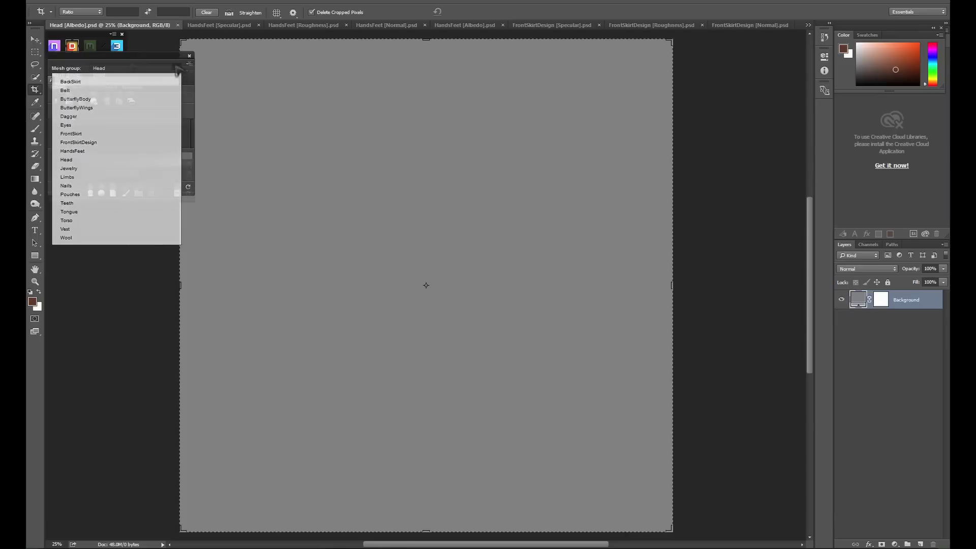
{"action": "left_click", "coordinate": [116, 47]}
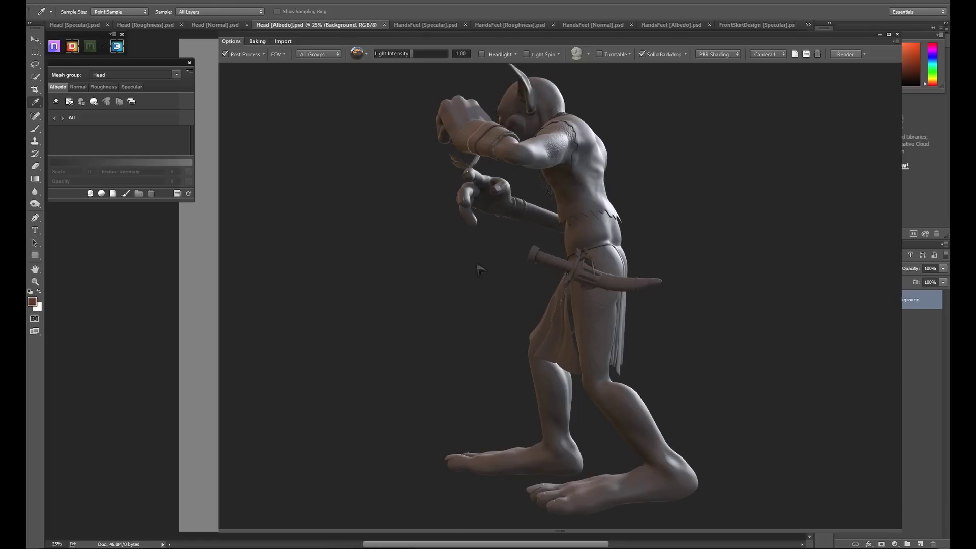
Orbit and zoom around the goblin through front, side-profile, eye-level full-body and side views.
{"action": "left_click_drag", "start_coordinate": [481, 269], "coordinate": [524, 281]}
{"action": "scroll", "coordinate": [524, 284], "scroll_direction": "up", "scroll_amount": 5}
{"action": "scroll", "coordinate": [522, 325], "scroll_direction": "down", "scroll_amount": 3}
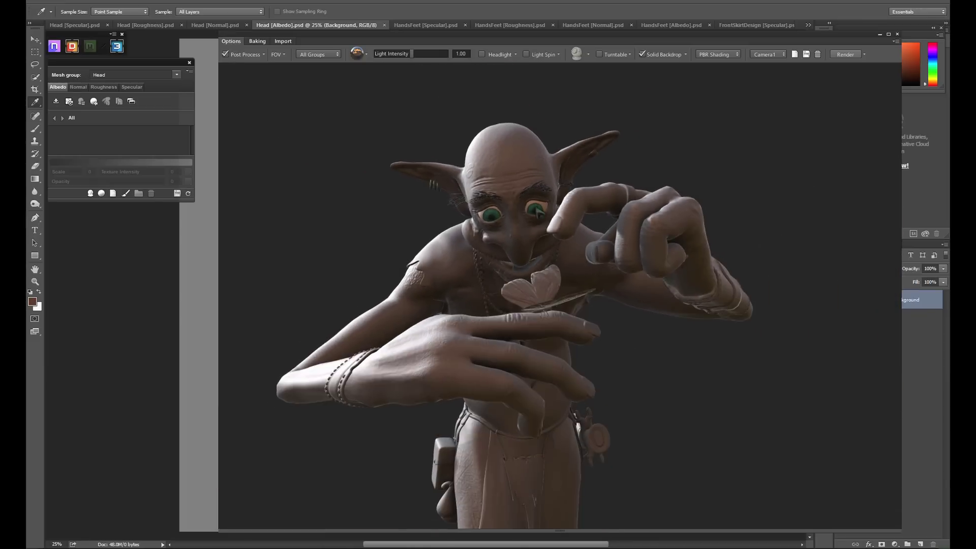
{"action": "left_click_drag", "start_coordinate": [522, 330], "coordinate": [539, 344]}
{"action": "scroll", "coordinate": [540, 346], "scroll_direction": "up", "scroll_amount": 4}
{"action": "scroll", "coordinate": [537, 366], "scroll_direction": "down", "scroll_amount": 5}
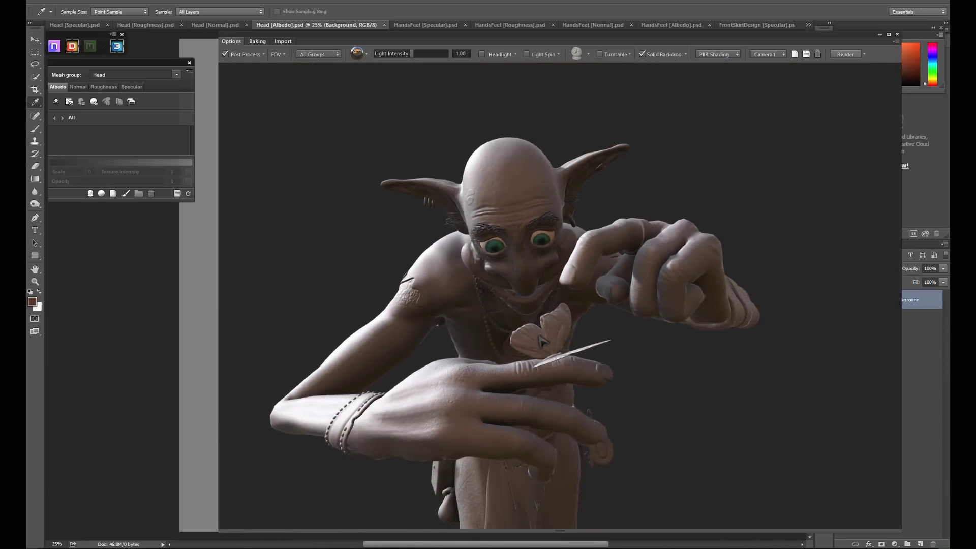
{"action": "left_click_drag", "start_coordinate": [535, 377], "coordinate": [487, 373]}
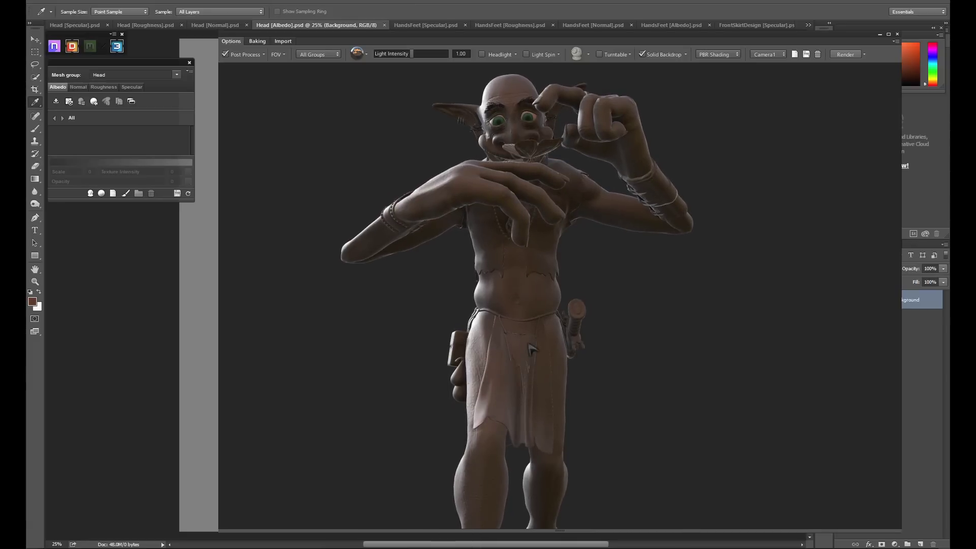
{"action": "left_click_drag", "start_coordinate": [531, 350], "coordinate": [581, 241]}
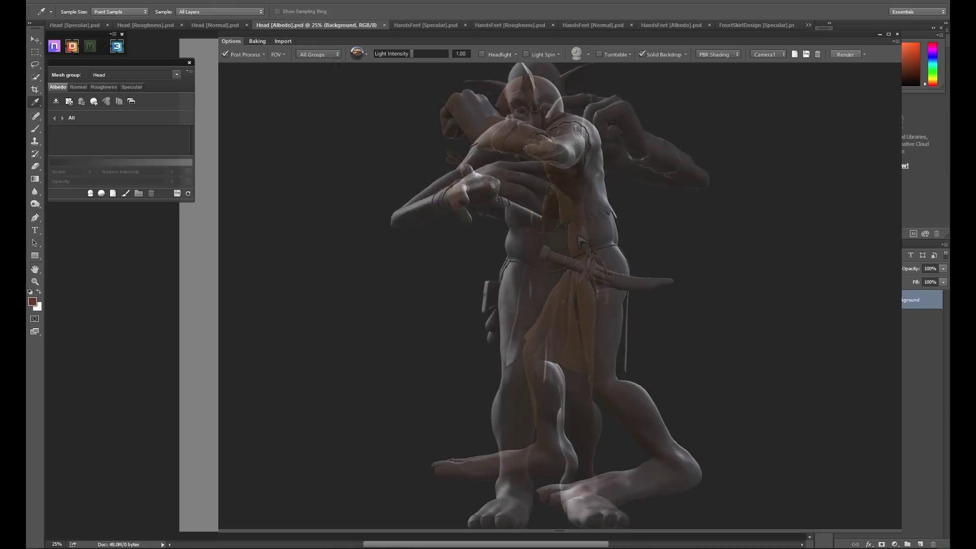
{"action": "left_click", "coordinate": [319, 55]}
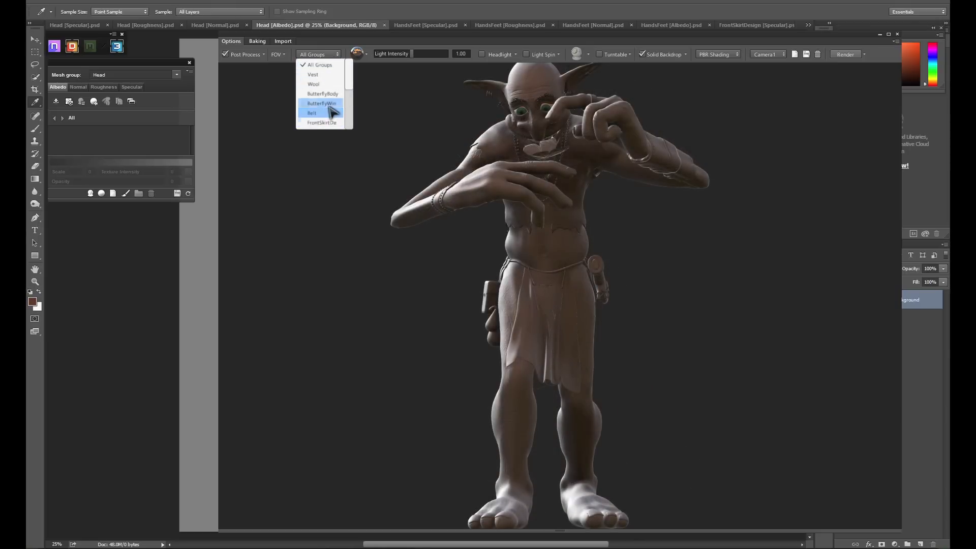
{"action": "left_click_drag", "start_coordinate": [350, 81], "coordinate": [354, 123]}
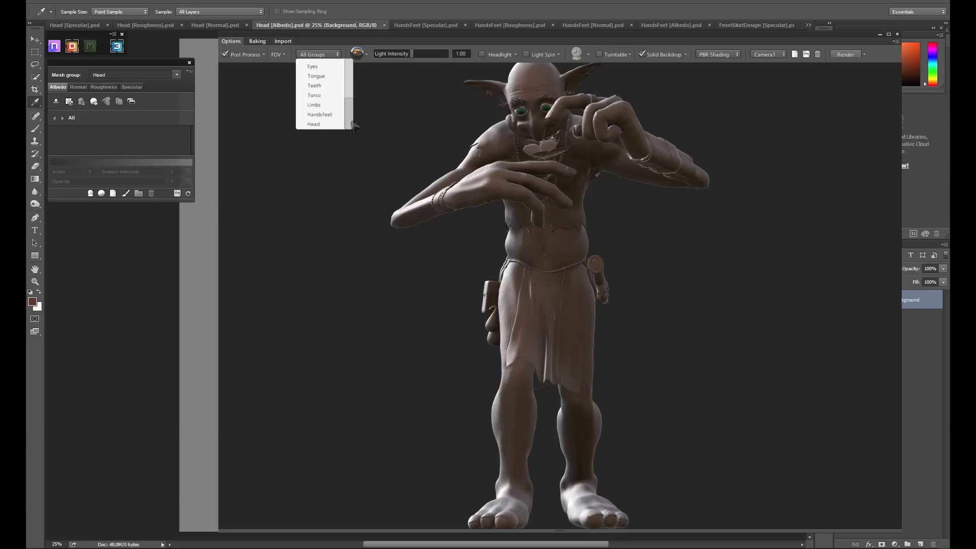
{"action": "left_click", "coordinate": [320, 123]}
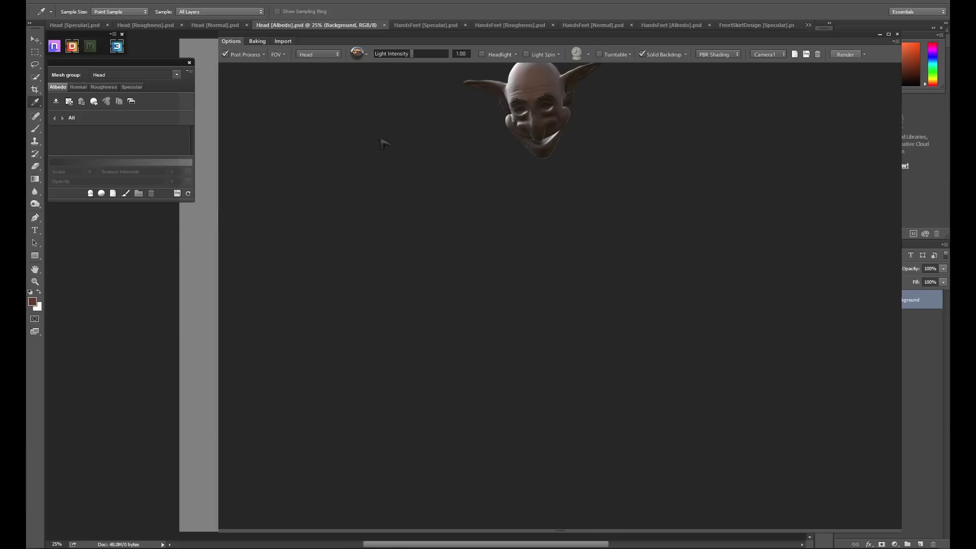
{"action": "left_click", "coordinate": [333, 56]}
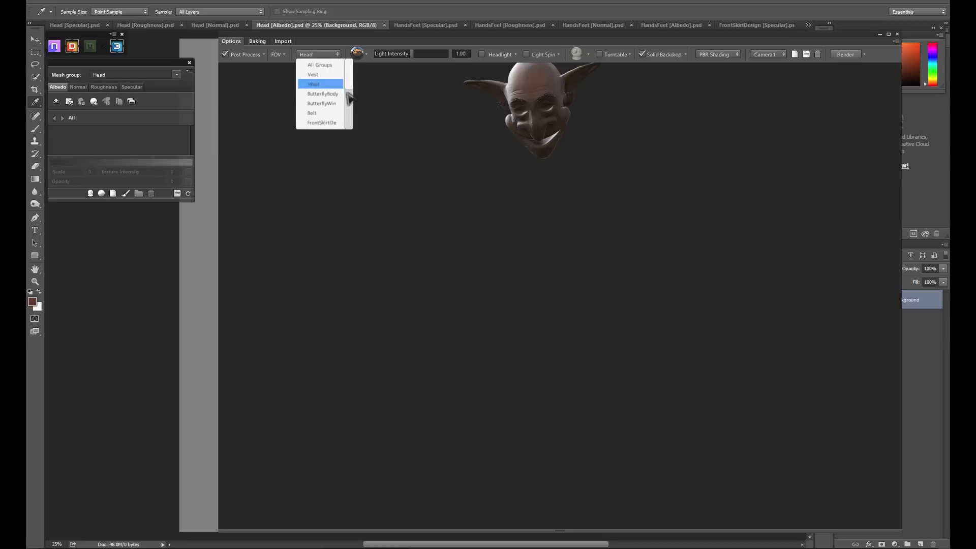
{"action": "left_click_drag", "start_coordinate": [352, 102], "coordinate": [352, 81]}
{"action": "left_click", "coordinate": [315, 64]}
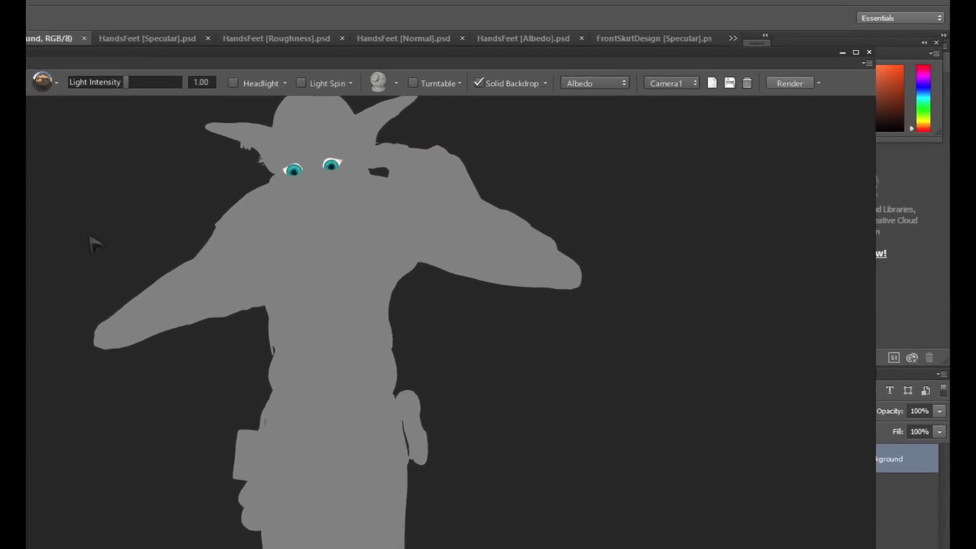
{"action": "key", "text": "Down"}
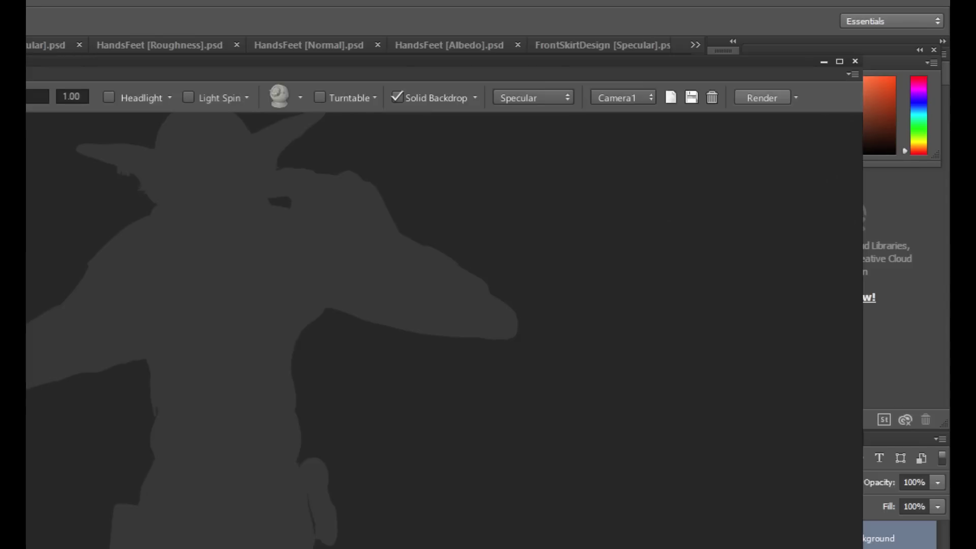
{"action": "key", "text": "Down"}
{"action": "key", "text": "Down"}
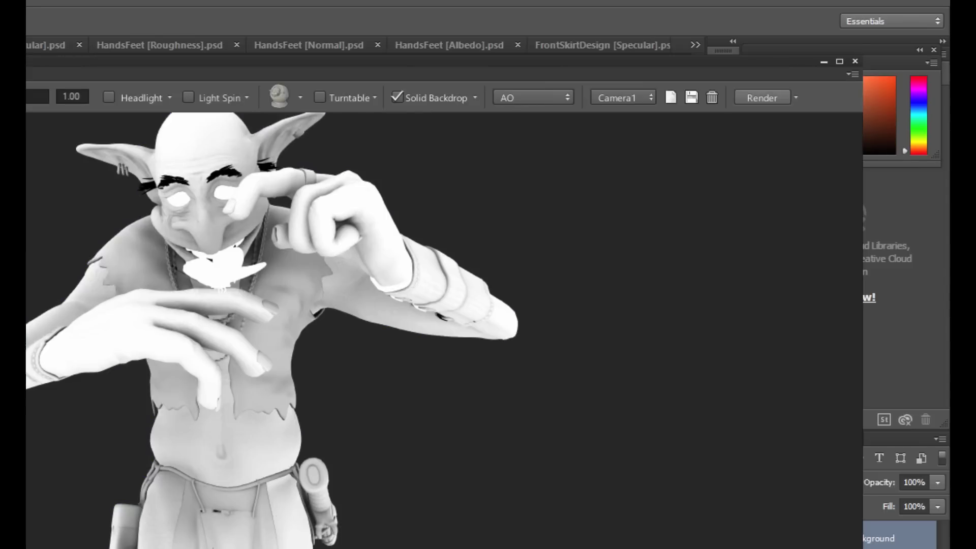
{"action": "key", "text": "Down"}
{"action": "key", "text": "Down"}
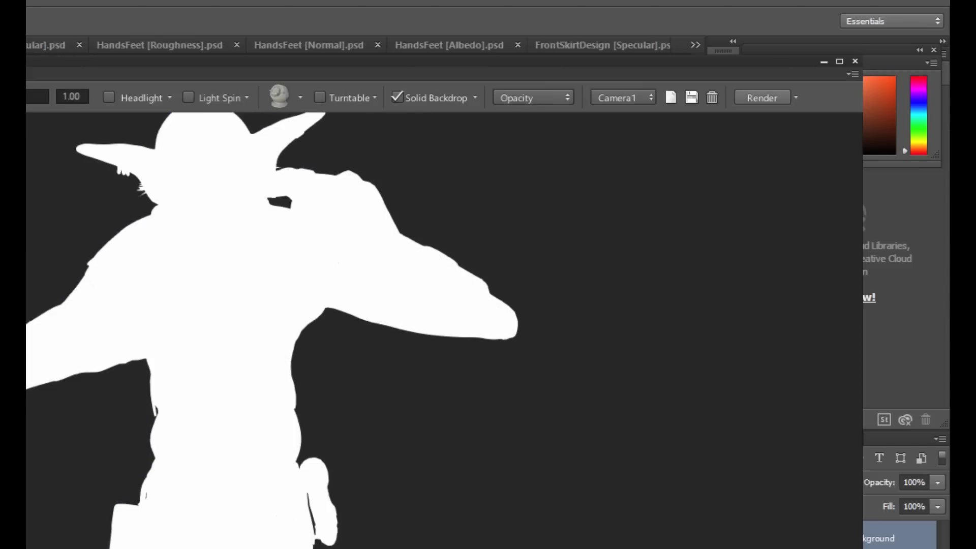
{"action": "key", "text": "Down"}
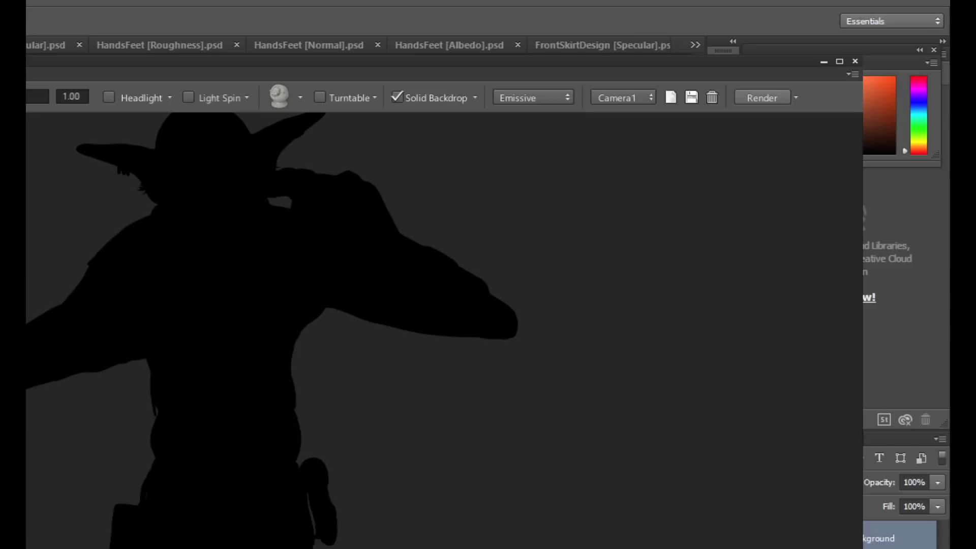
{"action": "key", "text": "Down"}
{"action": "key", "text": "Down"}
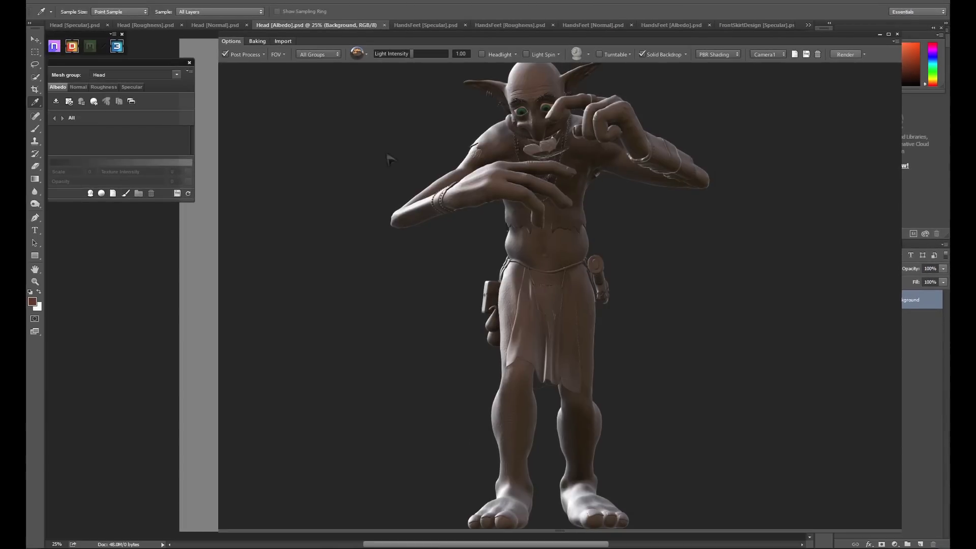
Apply the 08 - Unreal Engine 4 post-process preset and rotate the environment lighting around the goblin.
{"action": "left_click", "coordinate": [264, 55]}
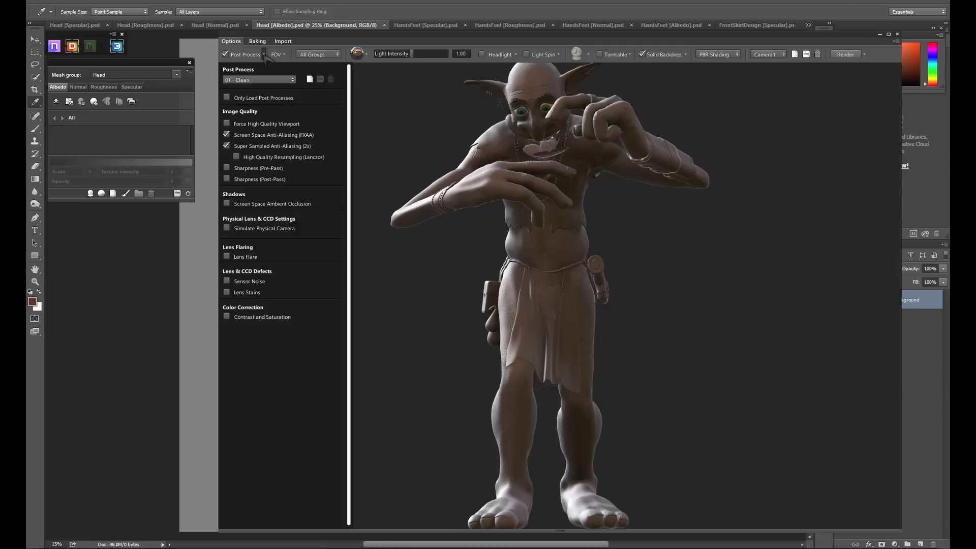
{"action": "left_click", "coordinate": [265, 80]}
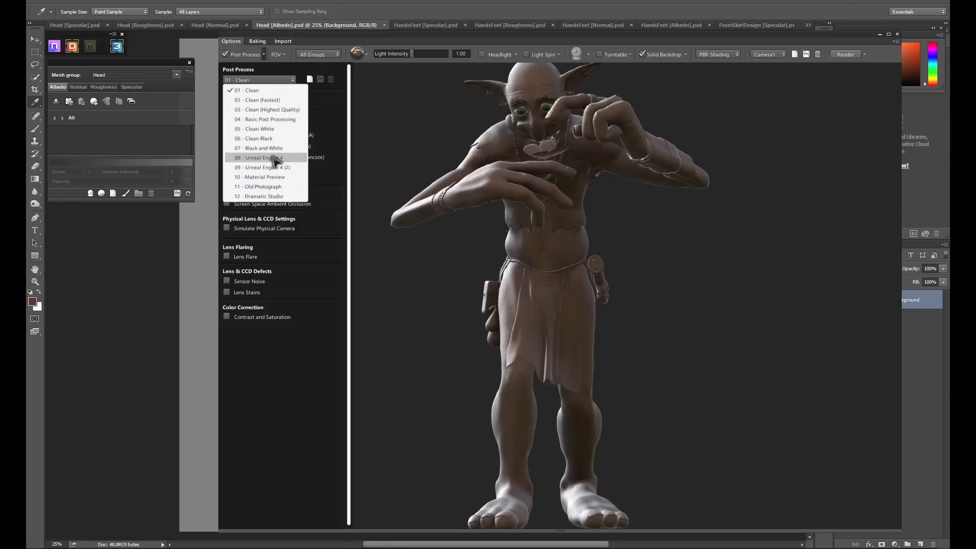
{"action": "left_click", "coordinate": [269, 158]}
{"action": "left_click", "coordinate": [521, 242]}
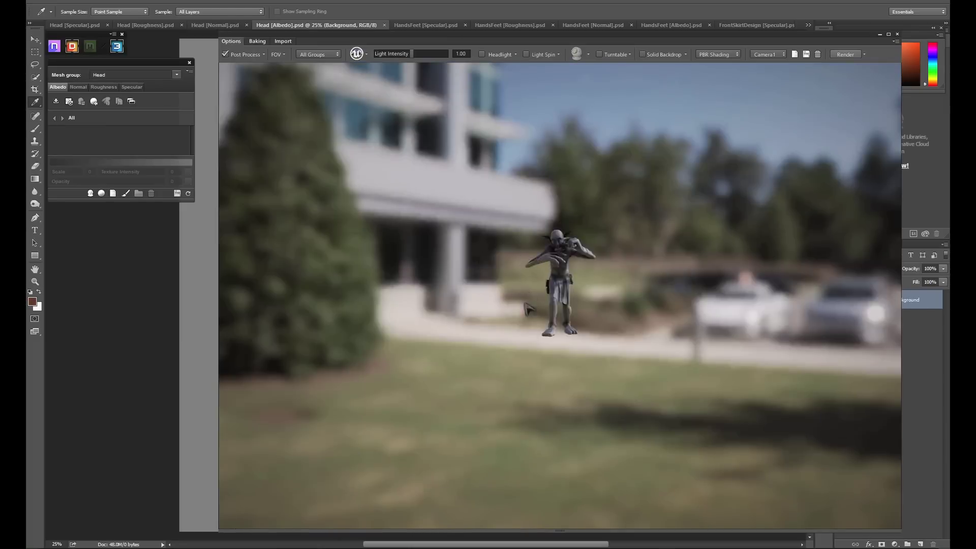
{"action": "scroll", "coordinate": [526, 274], "scroll_direction": "up", "scroll_amount": 6}
{"action": "scroll", "coordinate": [528, 293], "scroll_direction": "down", "scroll_amount": 2}
{"action": "scroll", "coordinate": [528, 293], "scroll_direction": "up", "scroll_amount": 1}
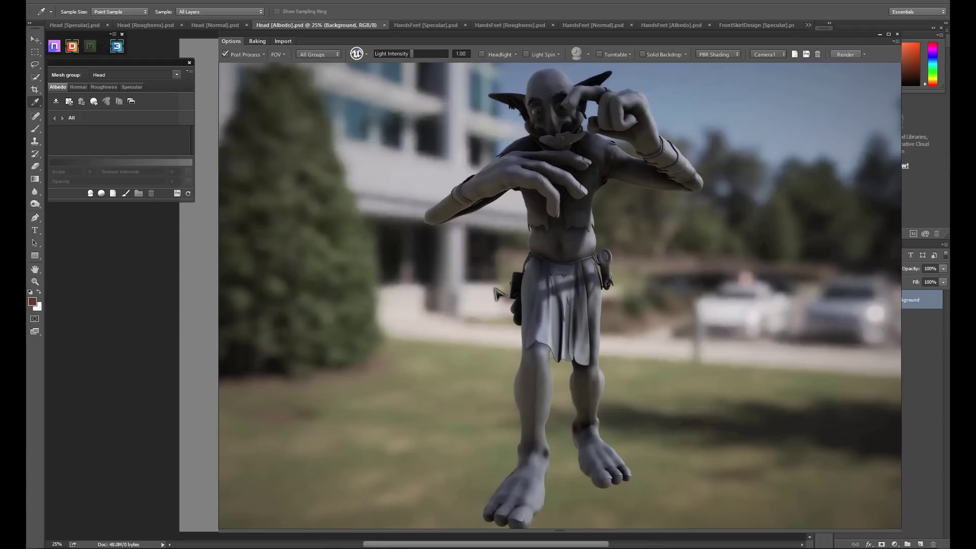
{"action": "left_click_drag", "start_coordinate": [495, 292], "coordinate": [843, 295], "text": "shift"}
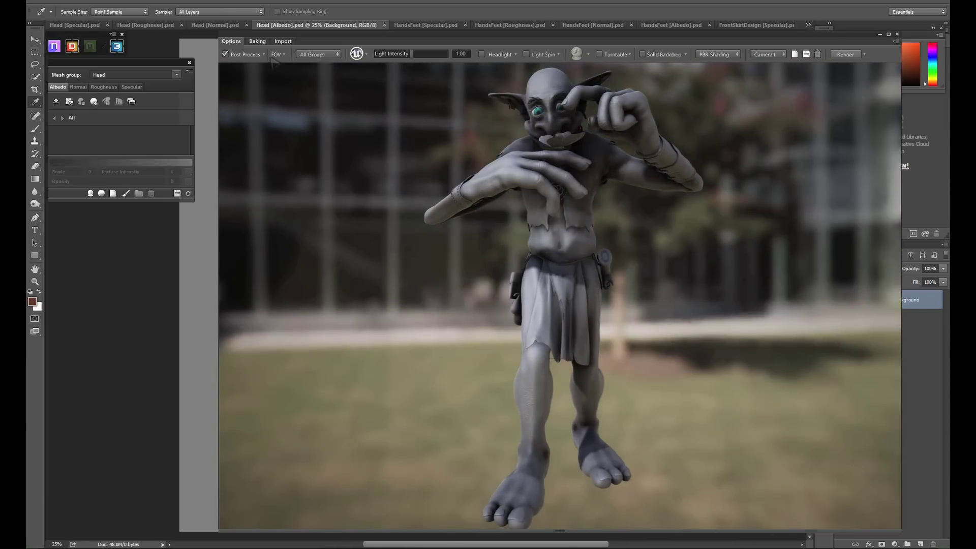
Switch the post-process preset to 02 - Clean (Fastest).
{"action": "left_click", "coordinate": [264, 54]}
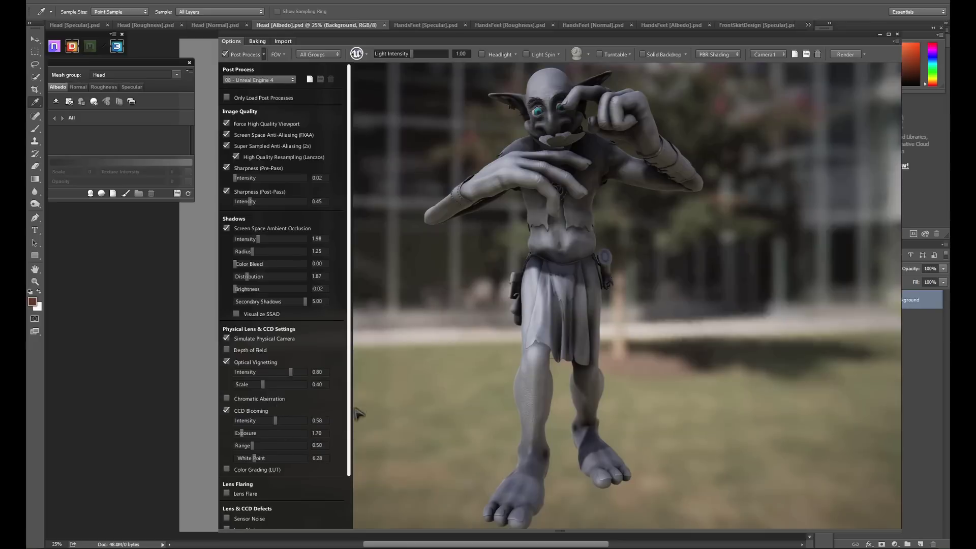
{"action": "left_click_drag", "start_coordinate": [348, 387], "coordinate": [350, 451]}
{"action": "scroll", "coordinate": [350, 442], "scroll_direction": "up", "scroll_amount": 2}
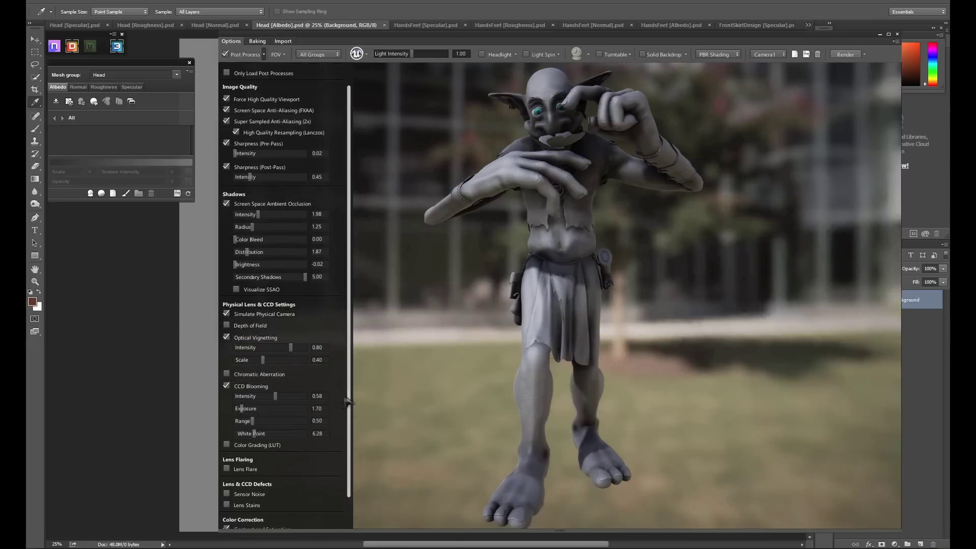
{"action": "left_click", "coordinate": [254, 81]}
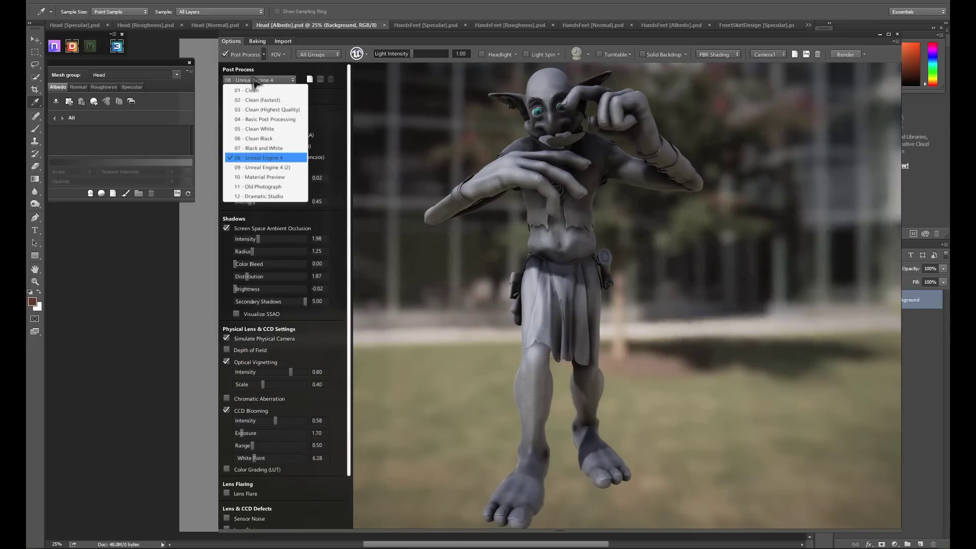
{"action": "left_click", "coordinate": [254, 99]}
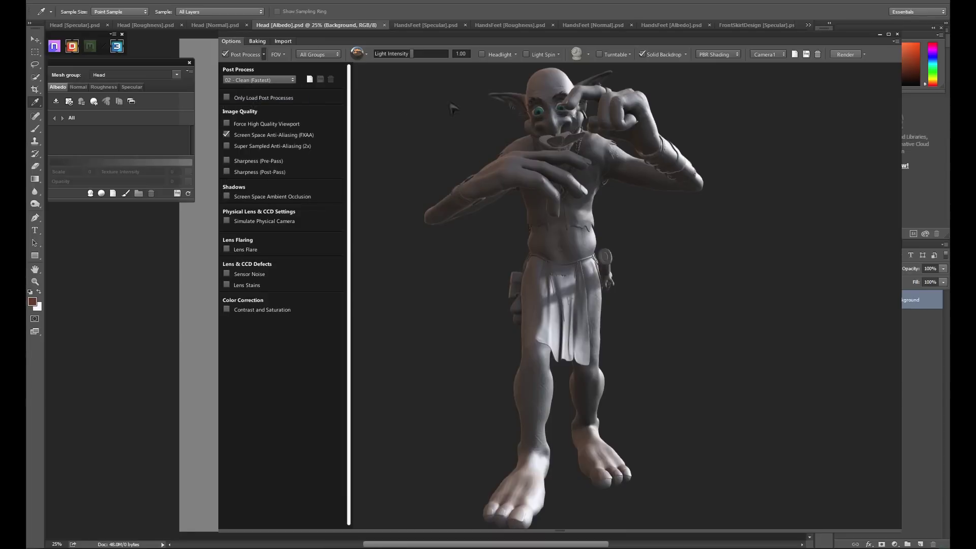
{"action": "left_click", "coordinate": [263, 55]}
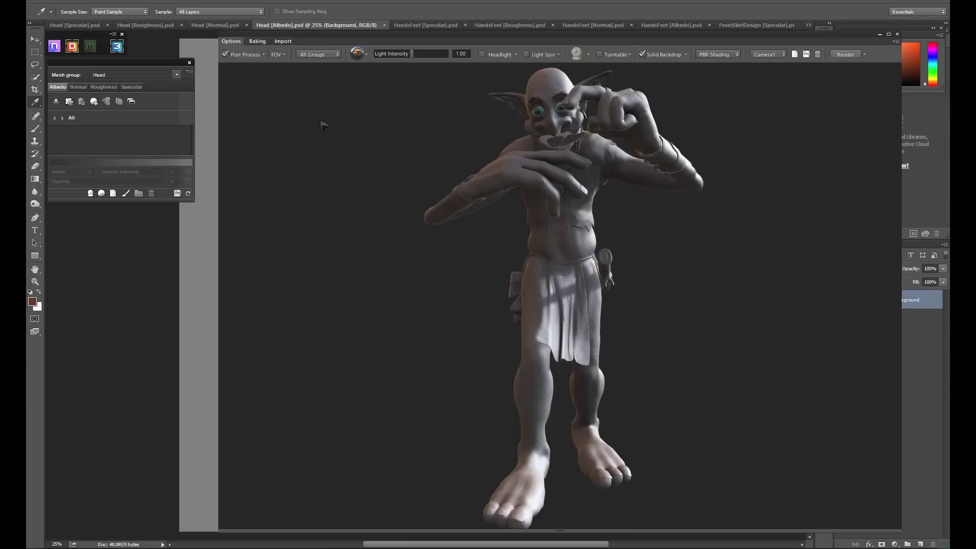
Show the Head group, enable the headlight and lower its intensity to 0.69.
{"action": "left_click", "coordinate": [257, 41]}
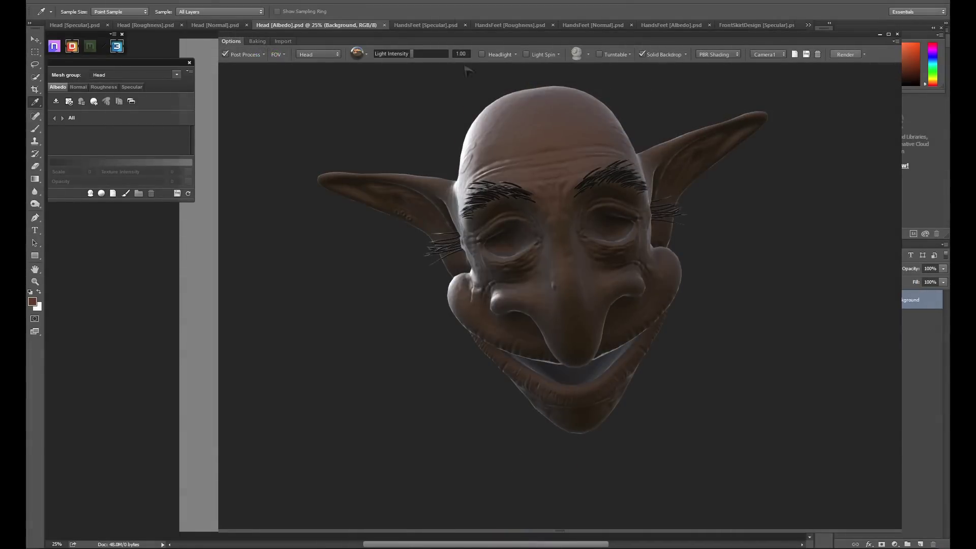
{"action": "left_click", "coordinate": [481, 54]}
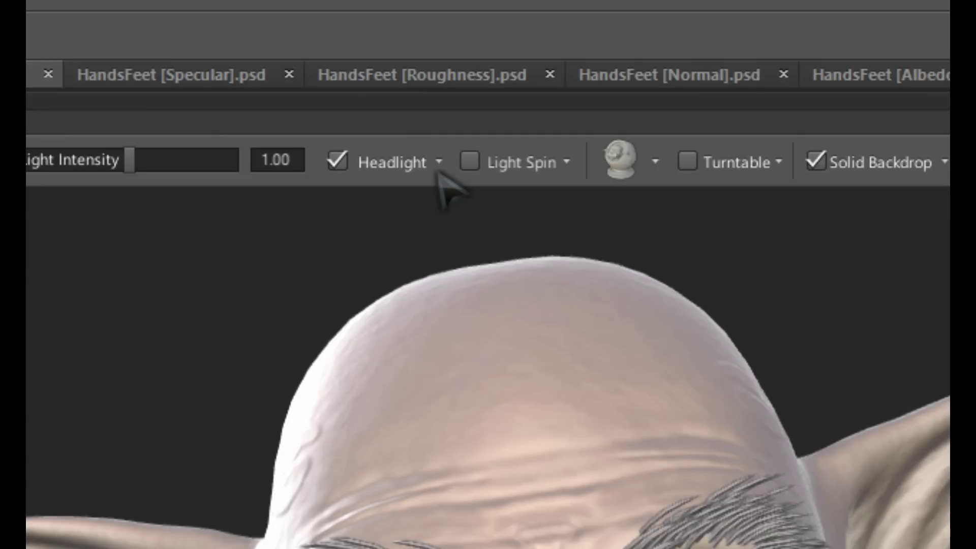
{"action": "left_click", "coordinate": [438, 162]}
{"action": "left_click_drag", "start_coordinate": [411, 202], "coordinate": [391, 205]}
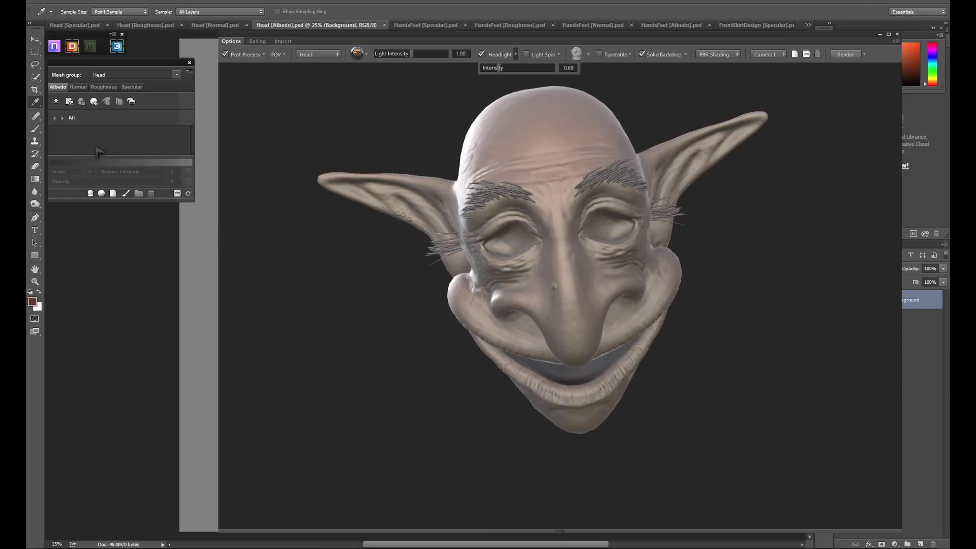
Search the material library for 'skin' and create a Skin material layer on the Head.
{"action": "left_click", "coordinate": [102, 194]}
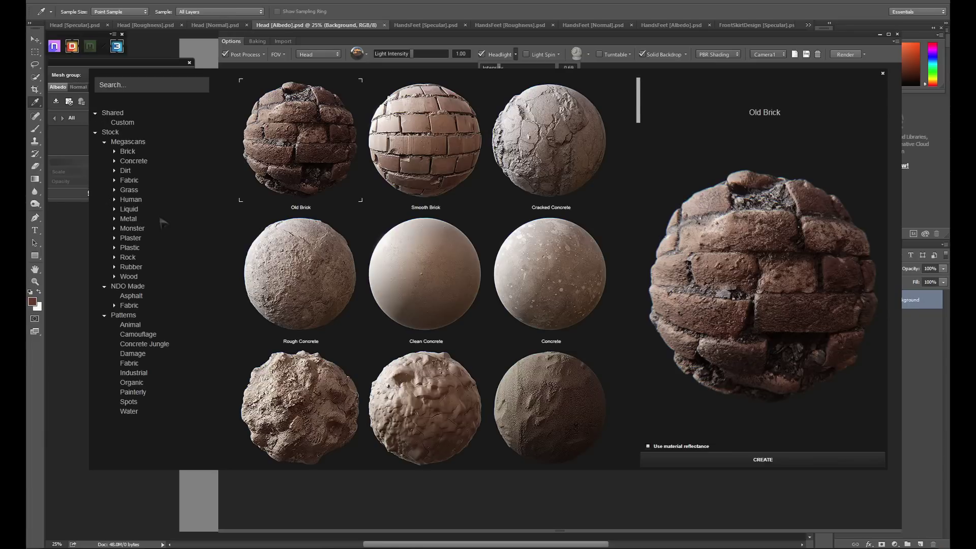
{"action": "left_click", "coordinate": [141, 84]}
{"action": "type", "text": "skin"}
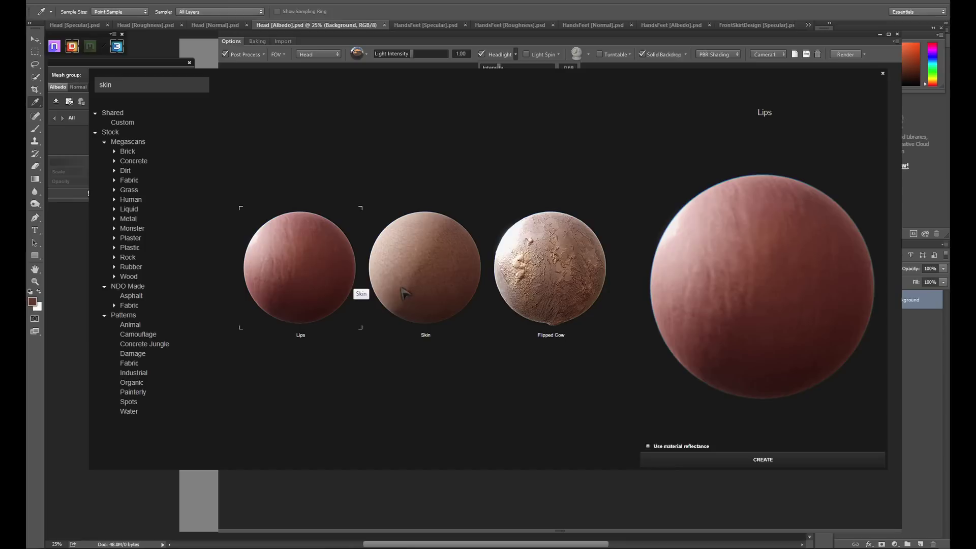
{"action": "left_click", "coordinate": [450, 265]}
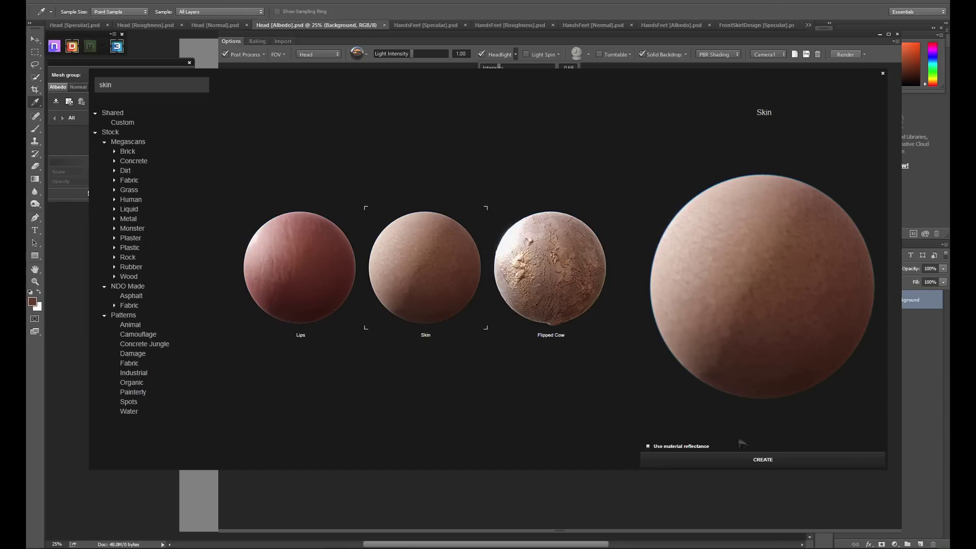
{"action": "left_click", "coordinate": [773, 462]}
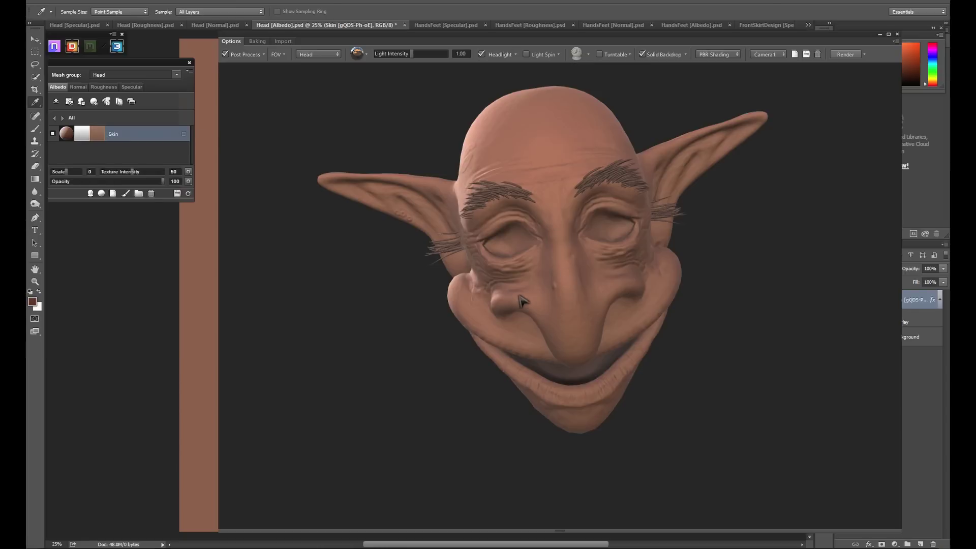
Rotate the head to a three-quarter view and zoom in on the forehead and brow.
{"action": "mouse_move", "coordinate": [523, 301]}
{"action": "left_mouse_down"}
{"action": "mouse_move", "coordinate": [572, 302]}
{"action": "mouse_move", "coordinate": [503, 254]}
{"action": "mouse_move", "coordinate": [488, 285]}
{"action": "mouse_move", "coordinate": [514, 274]}
{"action": "mouse_move", "coordinate": [499, 283]}
{"action": "mouse_move", "coordinate": [499, 311]}
{"action": "mouse_move", "coordinate": [477, 310]}
{"action": "mouse_move", "coordinate": [505, 318]}
{"action": "mouse_move", "coordinate": [502, 284]}
{"action": "mouse_move", "coordinate": [517, 311]}
{"action": "left_mouse_up"}
{"action": "scroll", "coordinate": [477, 224], "scroll_direction": "up", "scroll_amount": 10}
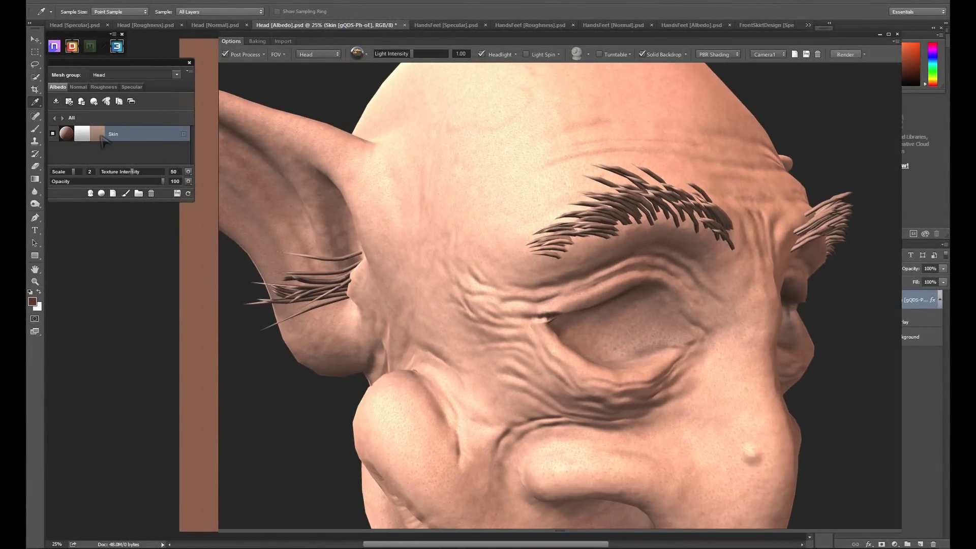
Change the Skin layer's colour to dark green #33462d.
{"action": "left_click", "coordinate": [101, 137]}
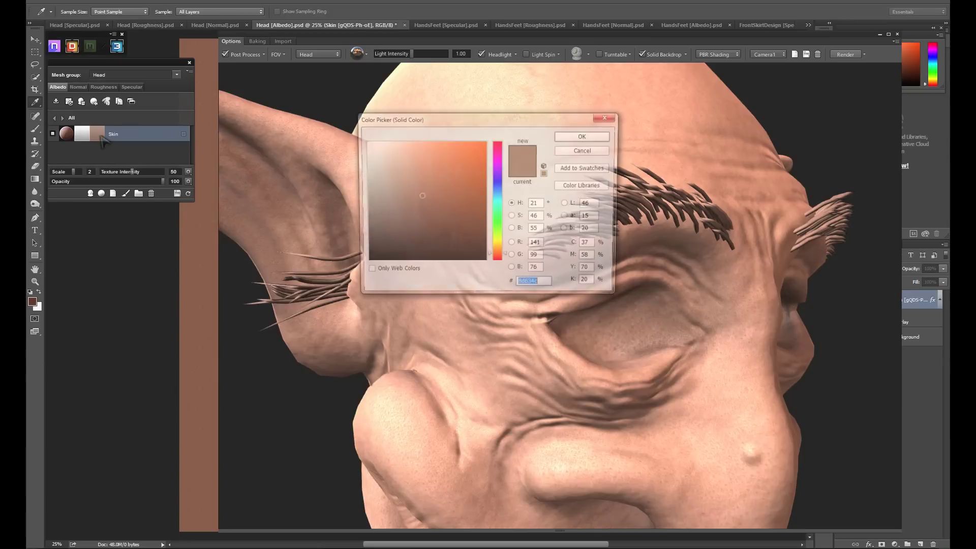
{"action": "mouse_move", "coordinate": [505, 234]}
{"action": "left_mouse_down"}
{"action": "mouse_move", "coordinate": [504, 223]}
{"action": "mouse_move", "coordinate": [506, 232]}
{"action": "left_mouse_up"}
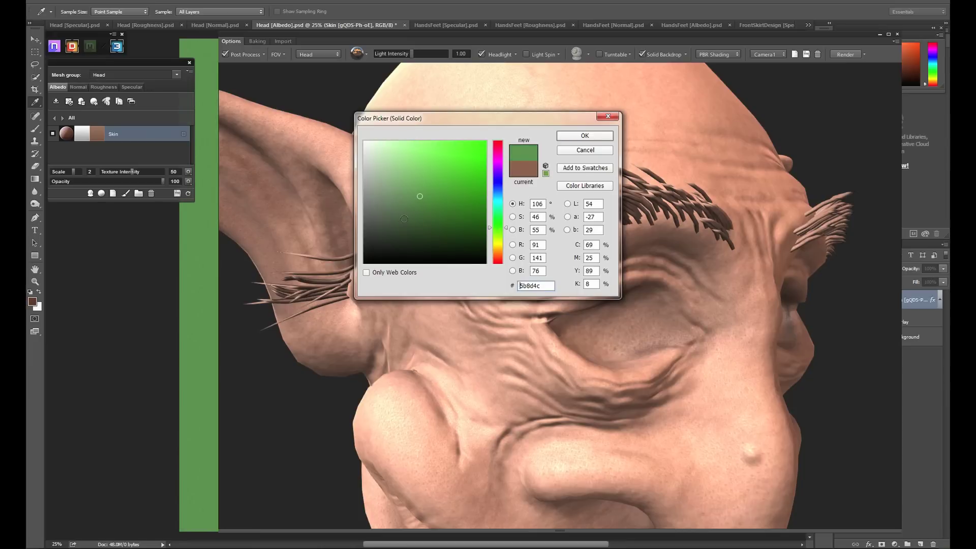
{"action": "left_click_drag", "start_coordinate": [404, 219], "coordinate": [402, 221]}
{"action": "left_click", "coordinate": [584, 136]}
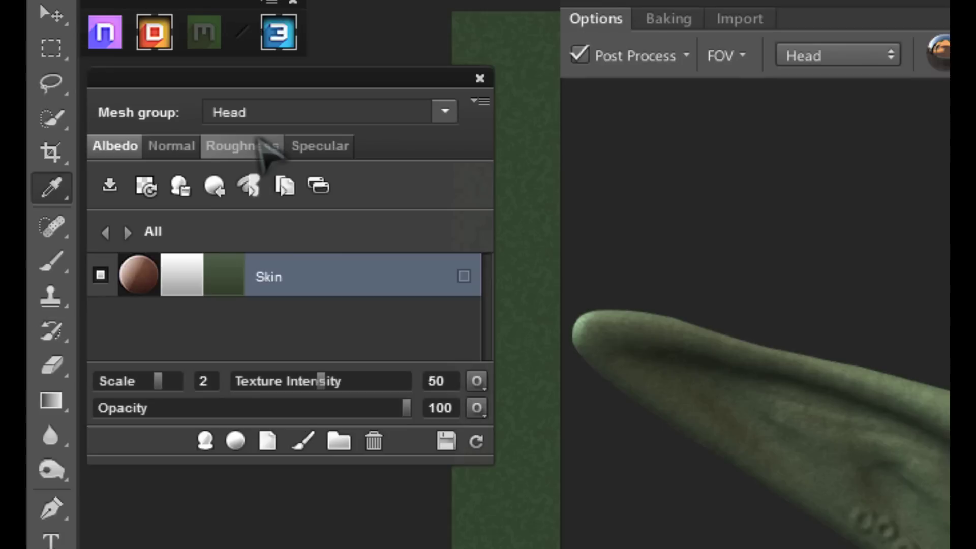
Set the Skin layer's roughness intensity to 50 on the Roughness map.
{"action": "left_click", "coordinate": [260, 145]}
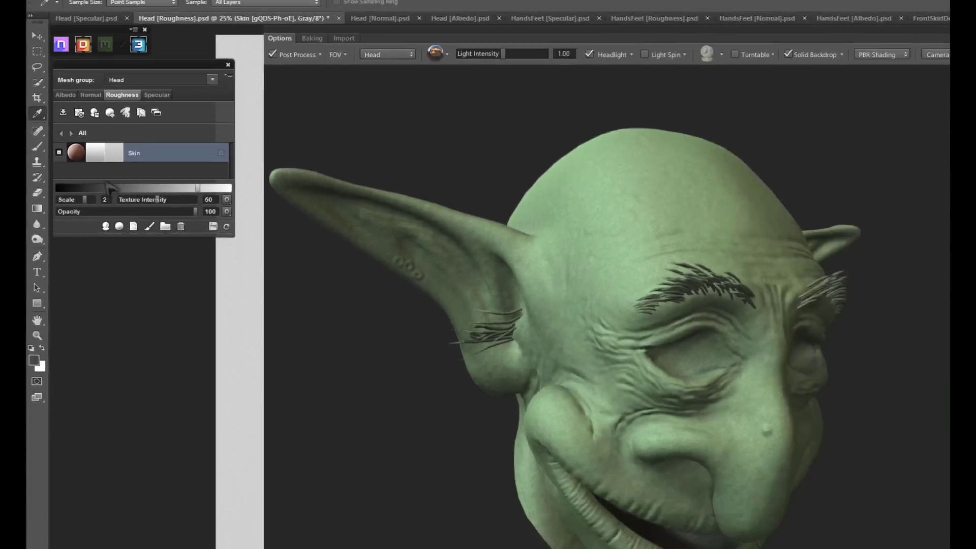
{"action": "left_click", "coordinate": [424, 380]}
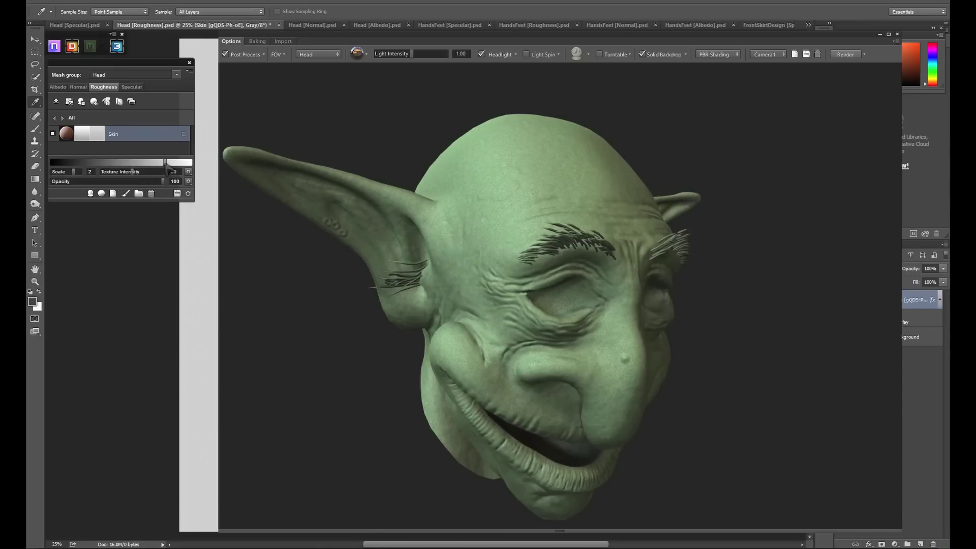
{"action": "left_click_drag", "start_coordinate": [164, 163], "coordinate": [134, 163]}
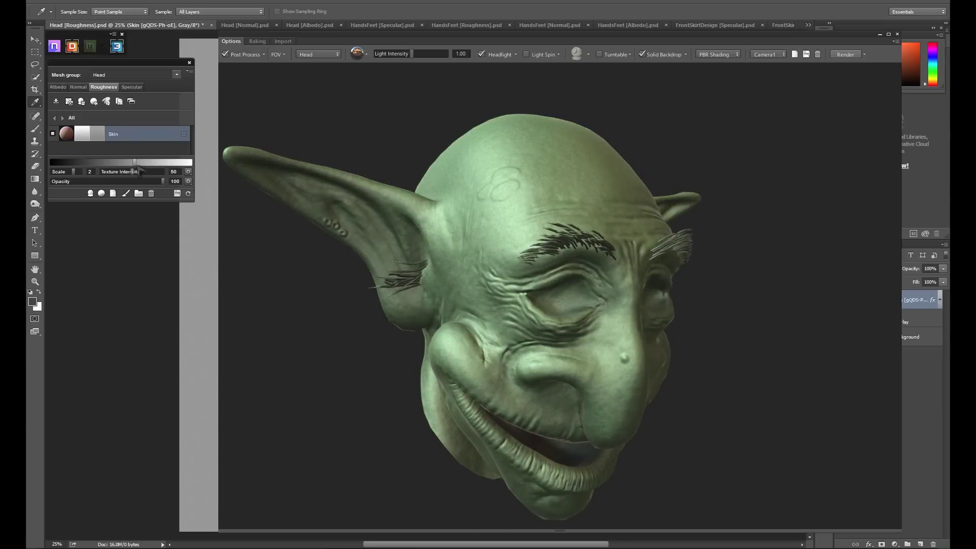
{"action": "left_click", "coordinate": [143, 163]}
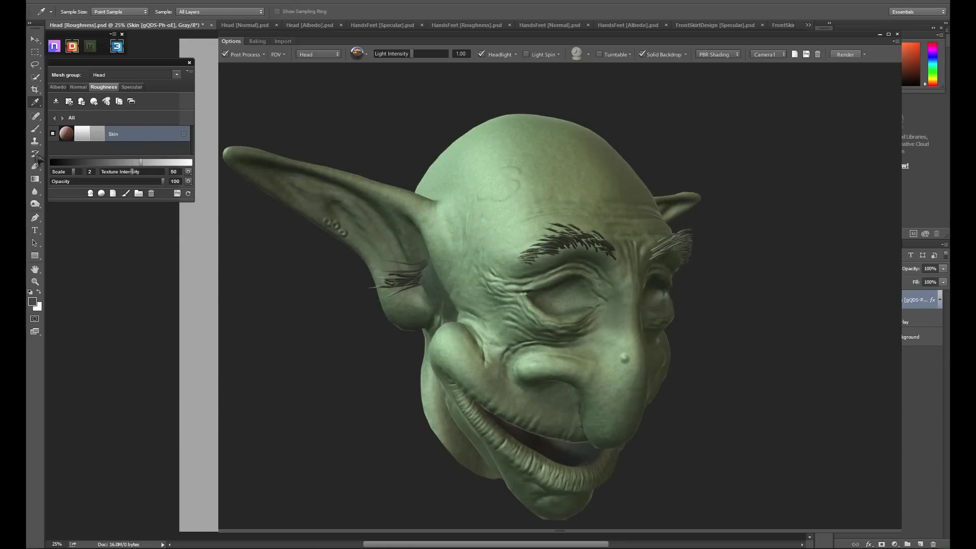
Back on the albedo map, duplicate the Skin layer and colour the copy lighter green #426438.
{"action": "left_click", "coordinate": [59, 88]}
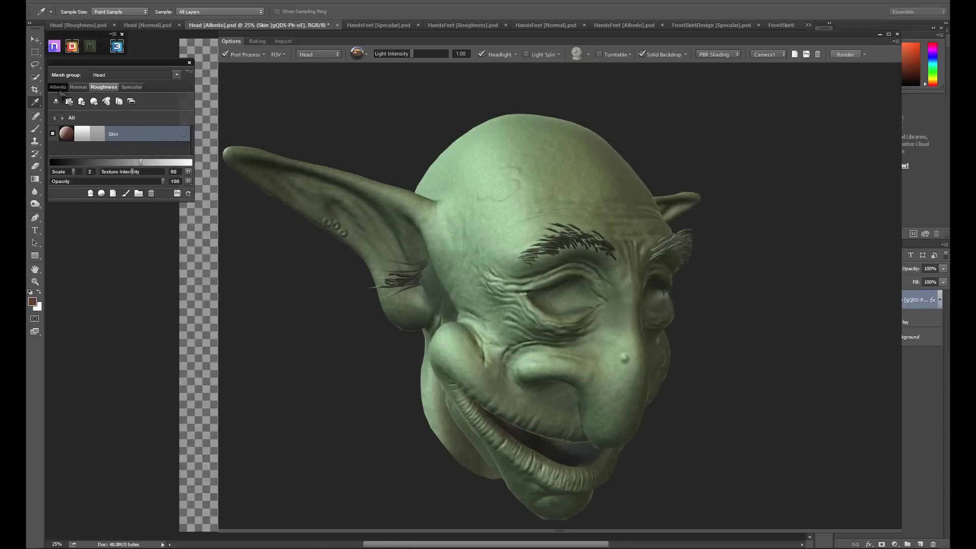
{"action": "right_click", "coordinate": [135, 135]}
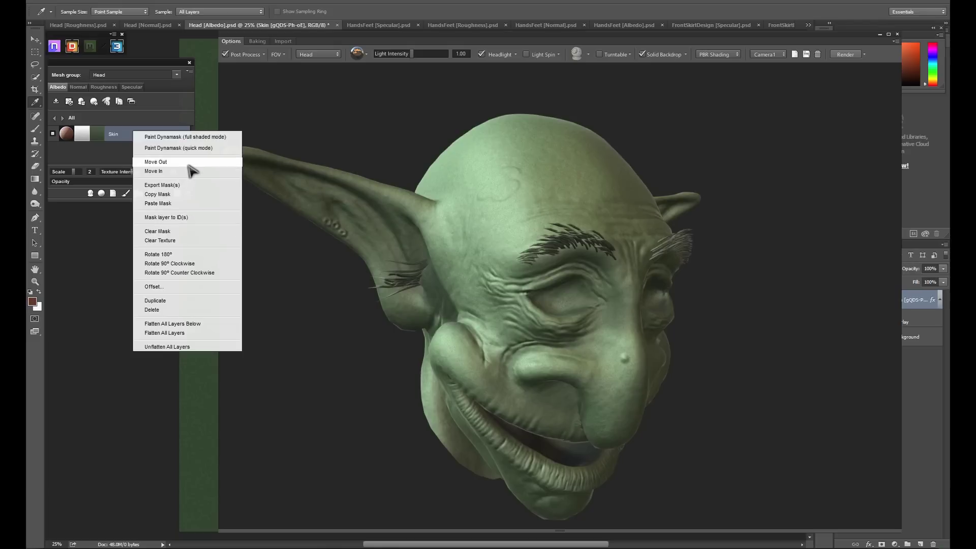
{"action": "left_click", "coordinate": [192, 302]}
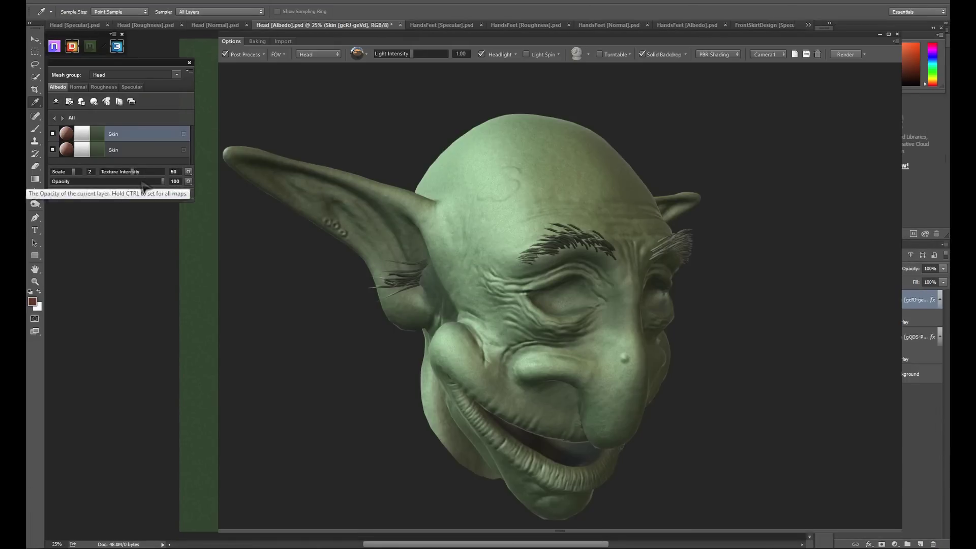
{"action": "double_click", "coordinate": [102, 136]}
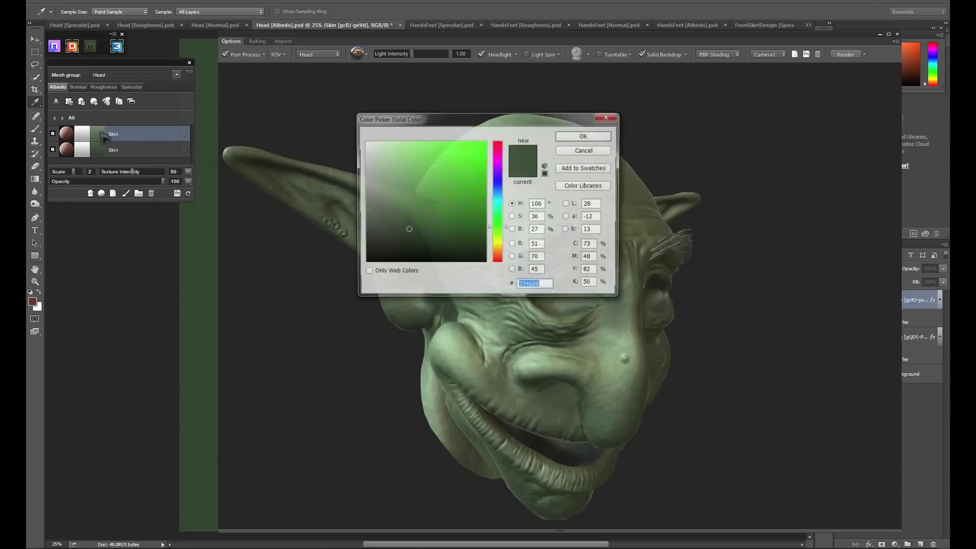
{"action": "left_click", "coordinate": [417, 216]}
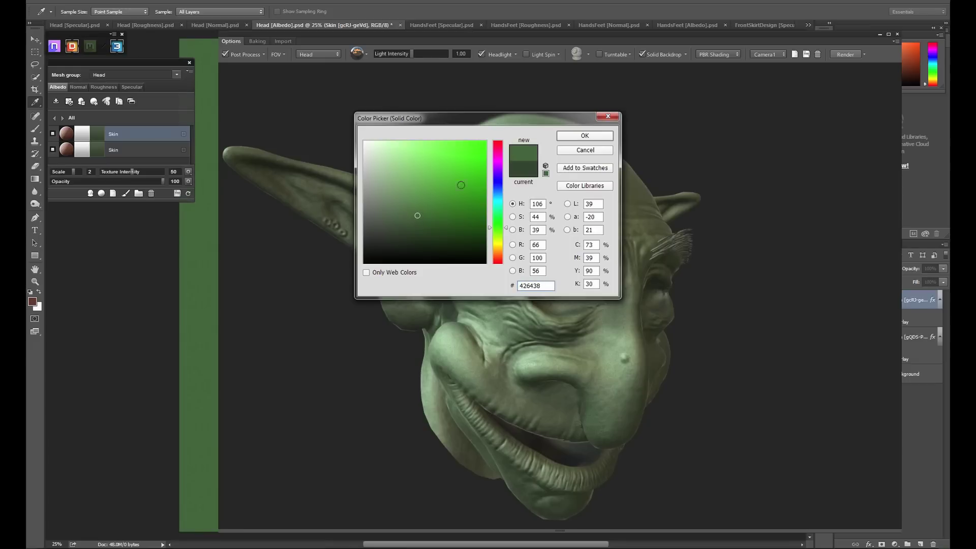
{"action": "left_click", "coordinate": [585, 135]}
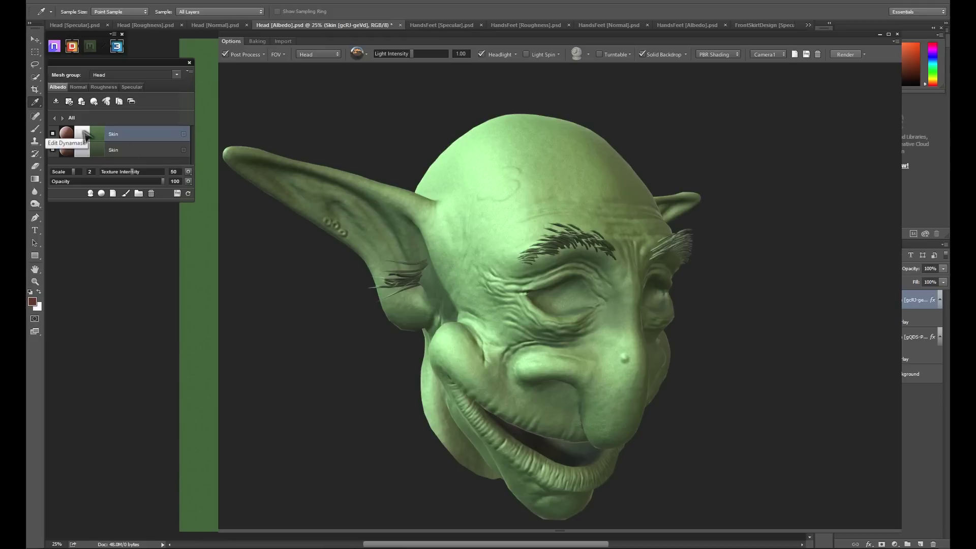
Apply the Edges Dynamask preset to the top Skin copy and check it in flat albedo view.
{"action": "left_click", "coordinate": [82, 135]}
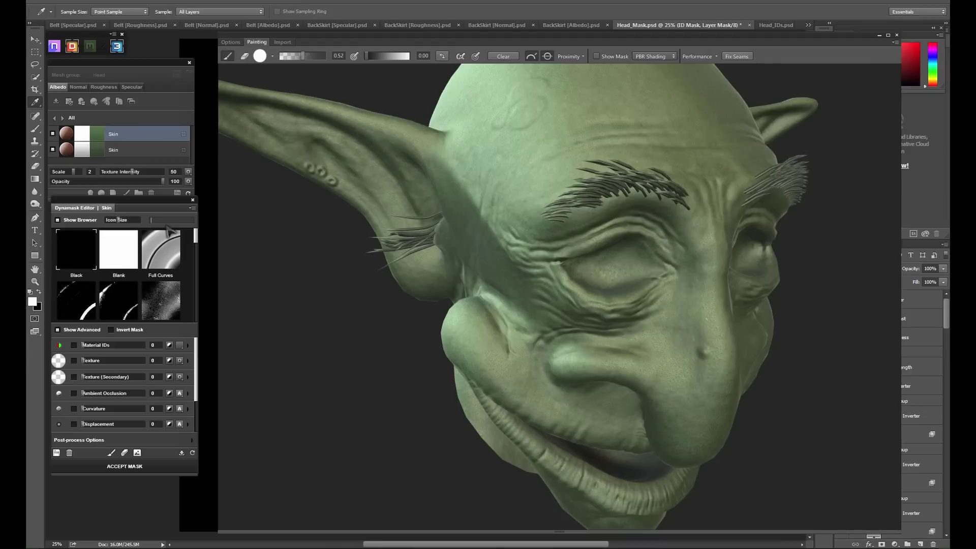
{"action": "type", "text": "e"}
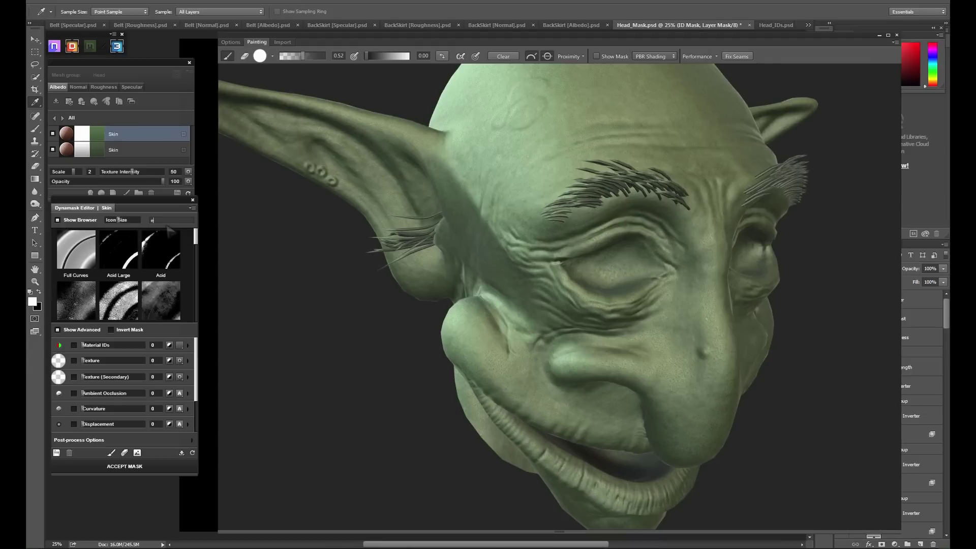
{"action": "type", "text": "dge"}
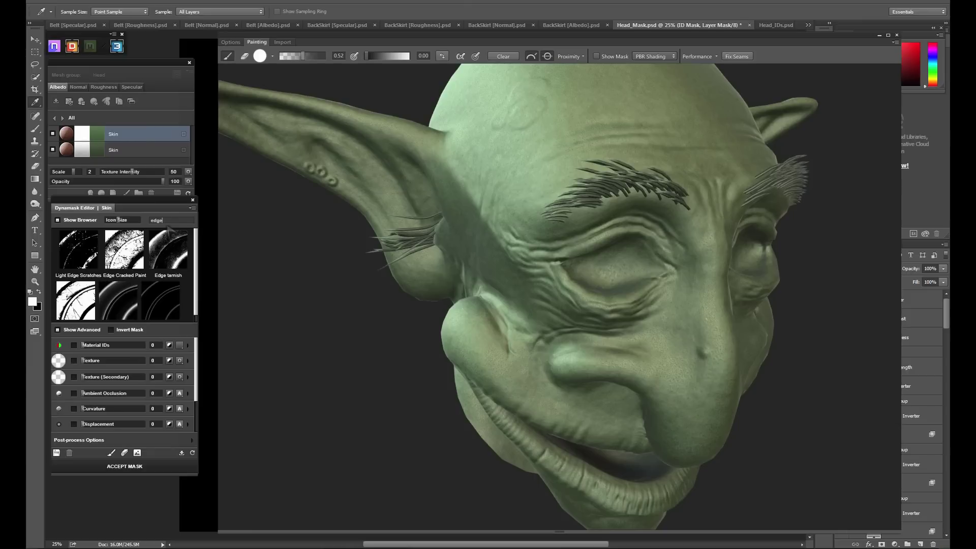
{"action": "scroll", "coordinate": [198, 256], "scroll_direction": "down", "scroll_amount": 1}
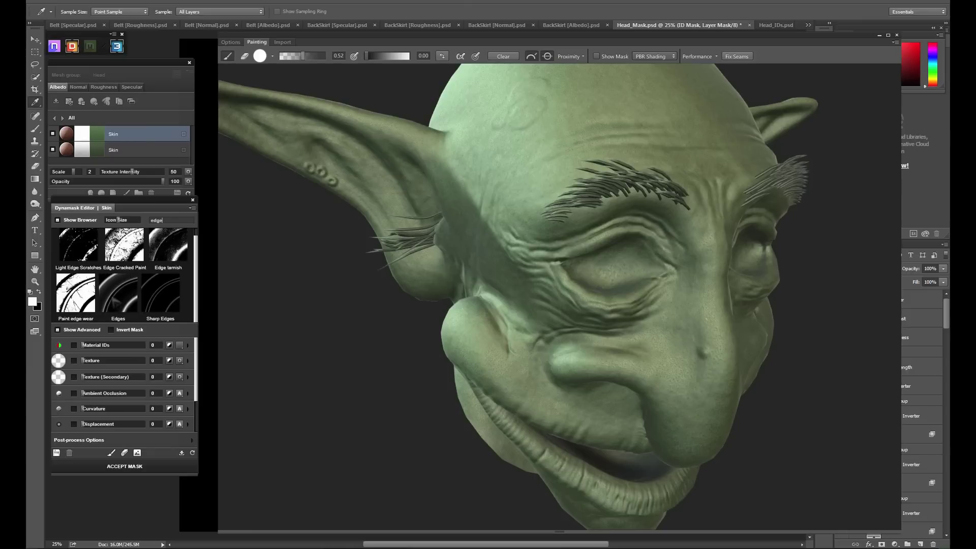
{"action": "left_click", "coordinate": [102, 302]}
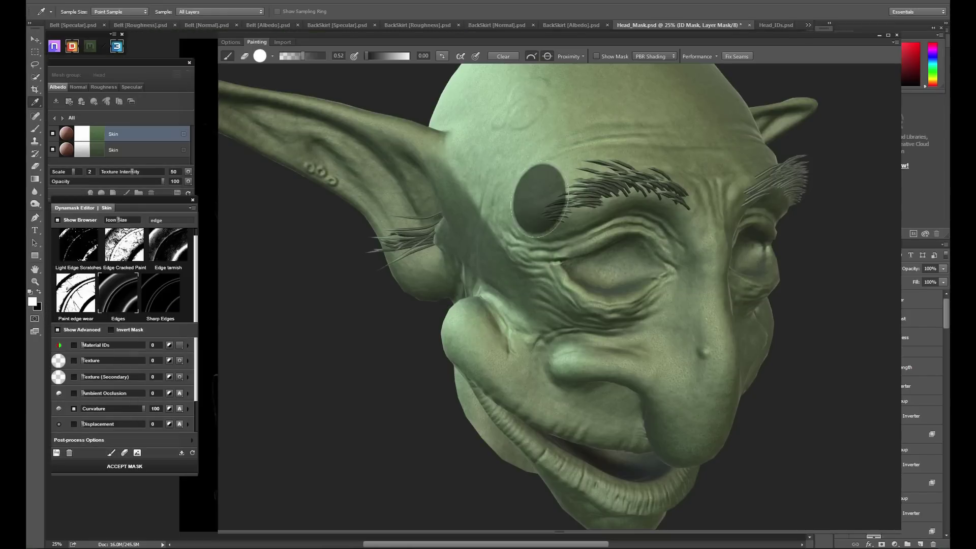
{"action": "scroll", "coordinate": [541, 195], "scroll_direction": "up", "scroll_amount": 3}
{"action": "scroll", "coordinate": [533, 170], "scroll_direction": "down", "scroll_amount": 3}
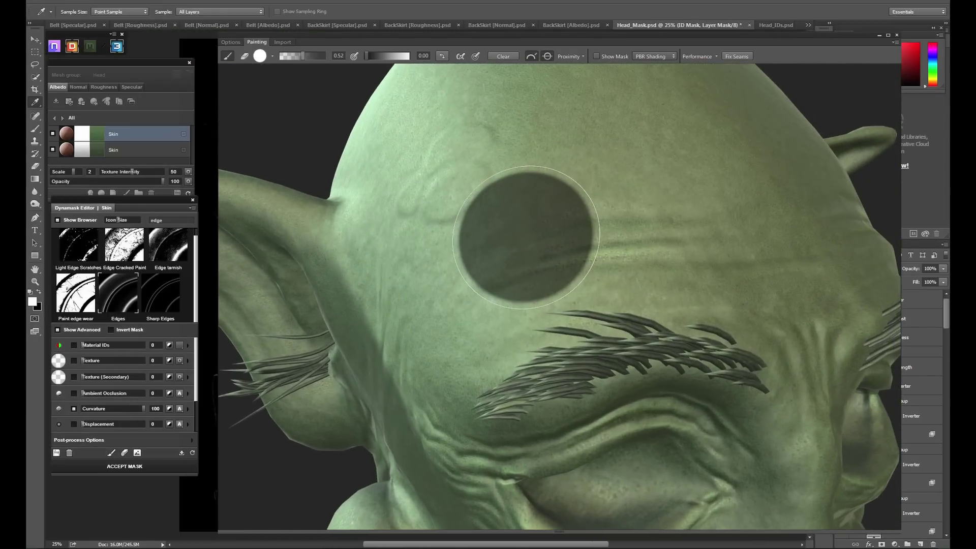
{"action": "key", "text": "2"}
{"action": "mouse_move", "coordinate": [458, 337]}
{"action": "middle_mouse_down"}
{"action": "mouse_move", "coordinate": [463, 280]}
{"action": "mouse_move", "coordinate": [490, 321]}
{"action": "middle_mouse_up"}
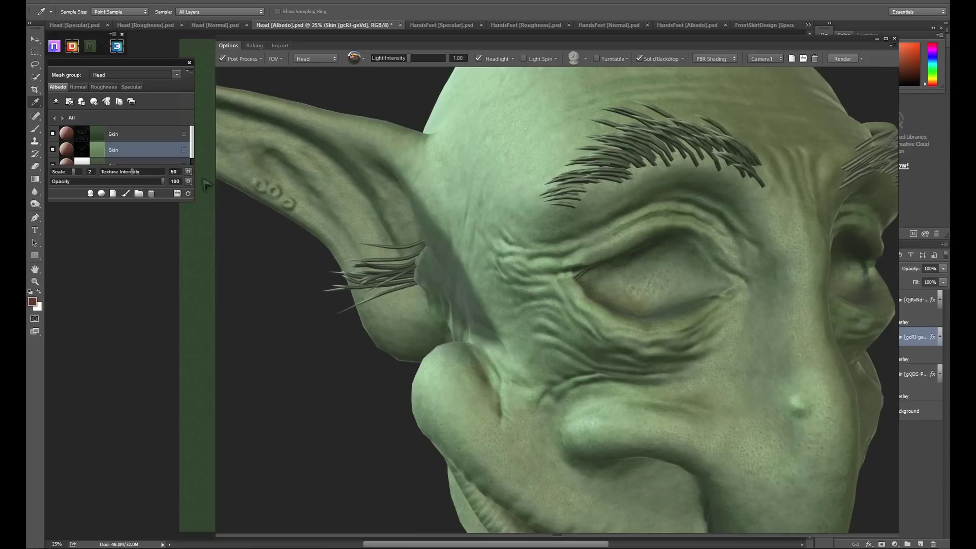
Set the lower Skin layer to half opacity and add a red Color overlay layer on top.
{"action": "left_click", "coordinate": [155, 193]}
{"action": "left_click", "coordinate": [137, 192]}
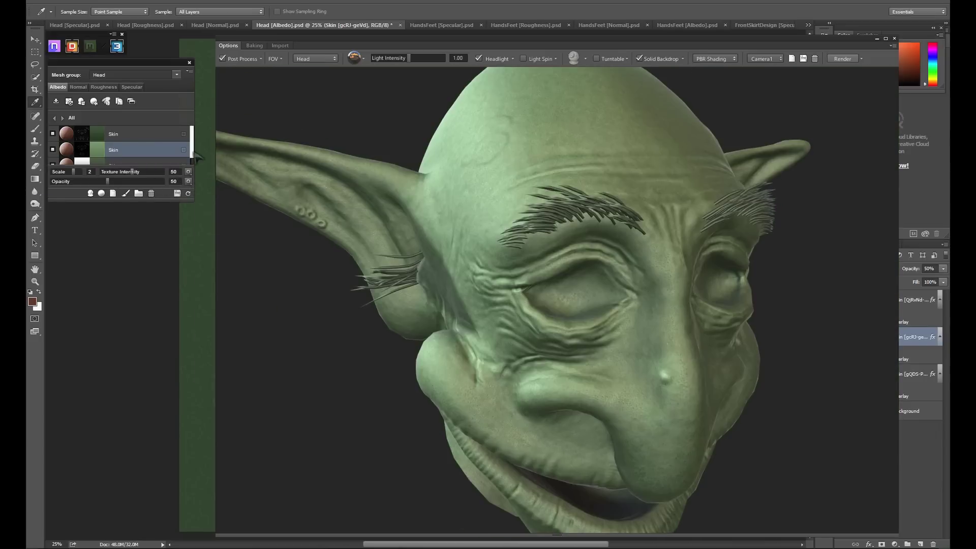
{"action": "right_click", "coordinate": [123, 135]}
{"action": "left_click", "coordinate": [122, 138]}
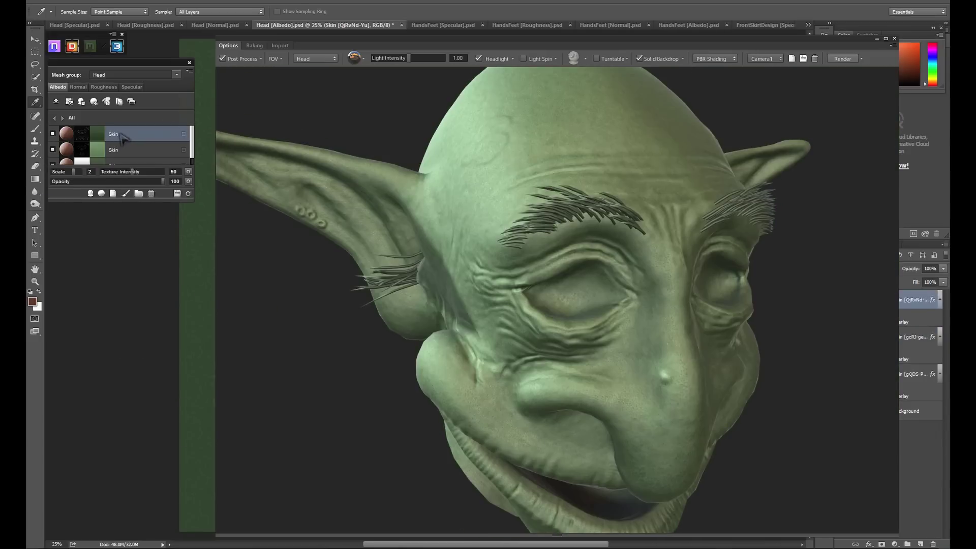
{"action": "left_click", "coordinate": [113, 193]}
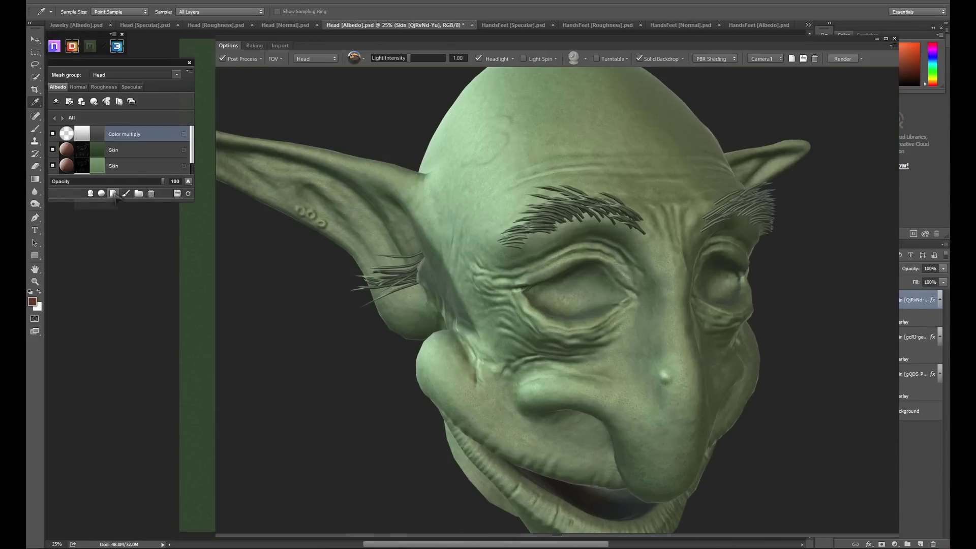
{"action": "key", "text": "Return"}
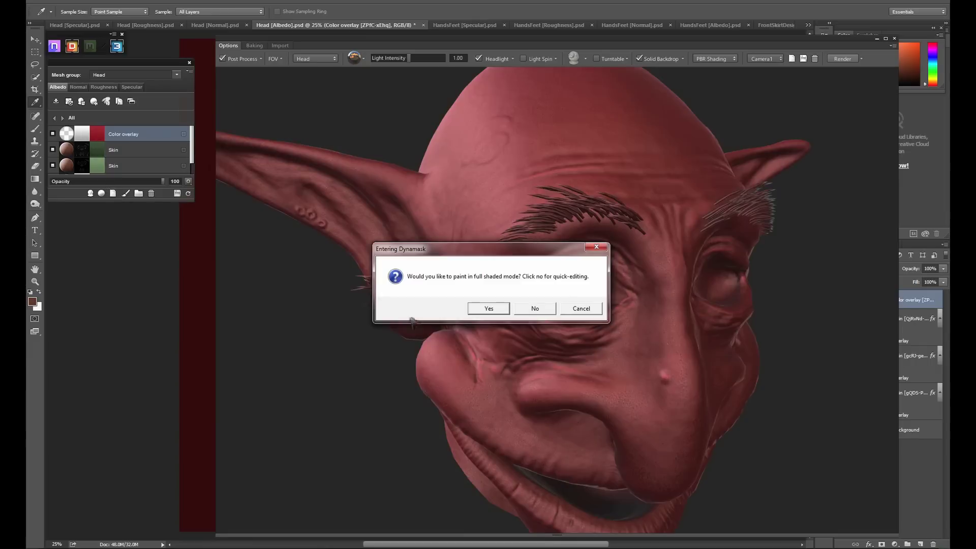
Mask the red overlay by ambient occlusion, preview the mask, then check the roughness and albedo maps.
{"action": "left_click", "coordinate": [489, 308]}
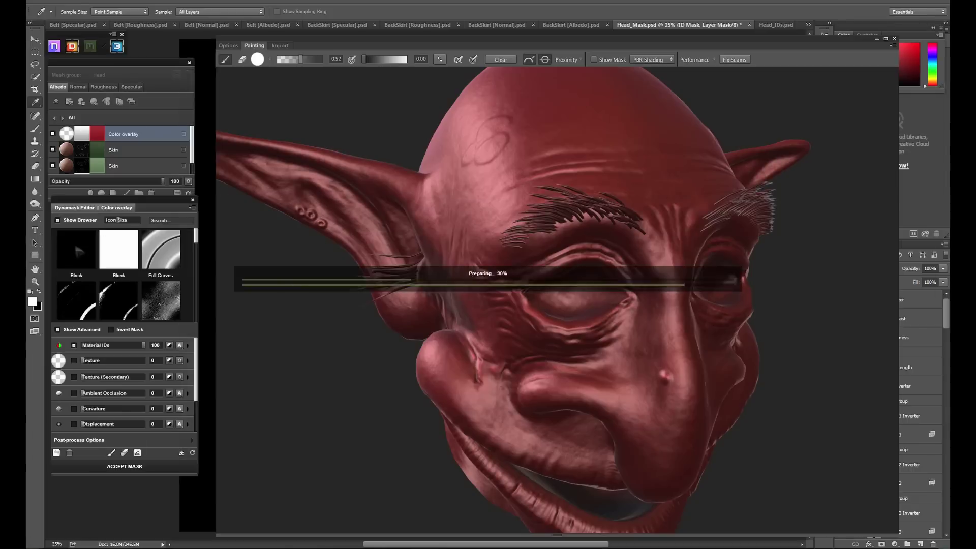
{"action": "left_click", "coordinate": [178, 345]}
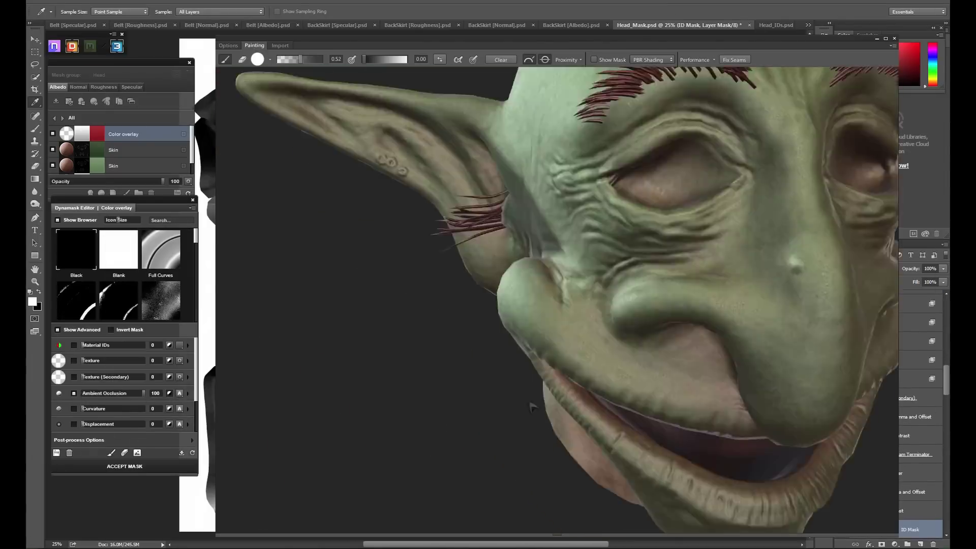
{"action": "left_click", "coordinate": [653, 60]}
{"action": "left_click", "coordinate": [650, 157]}
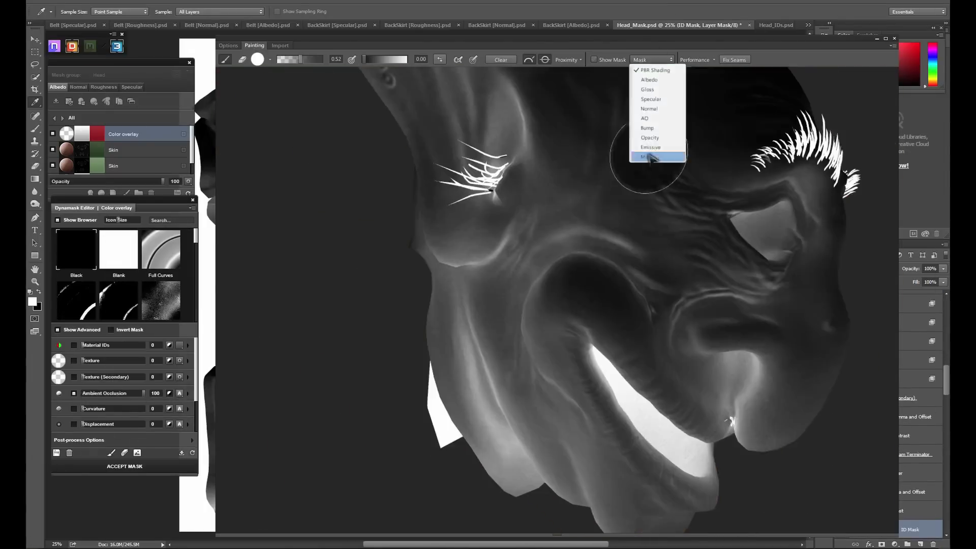
{"action": "left_click", "coordinate": [187, 393]}
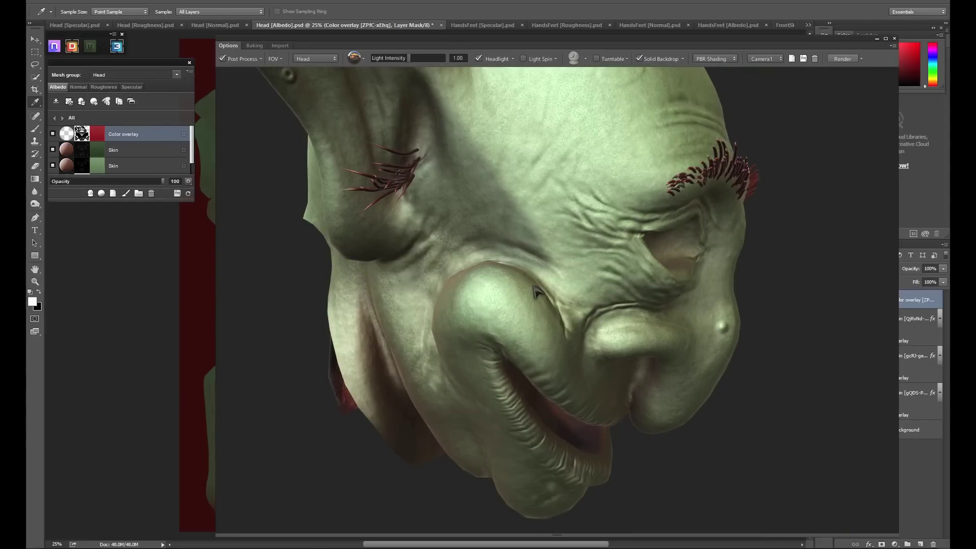
{"action": "left_click_drag", "start_coordinate": [536, 292], "coordinate": [568, 285]}
{"action": "left_click", "coordinate": [103, 87]}
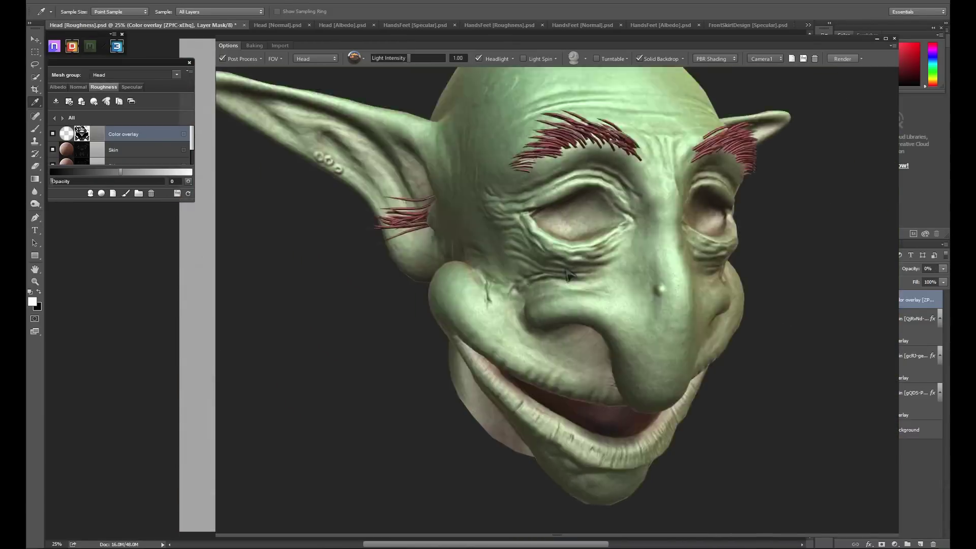
{"action": "left_click", "coordinate": [58, 87]}
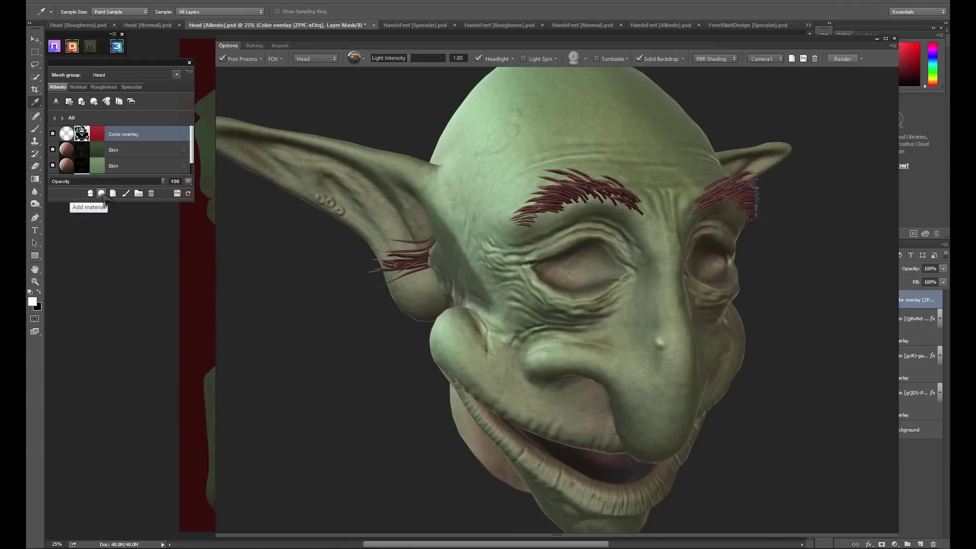
Create the Broad Strokes material from Patterns > Painterly as a new layer on the head.
{"action": "left_click", "coordinate": [102, 194]}
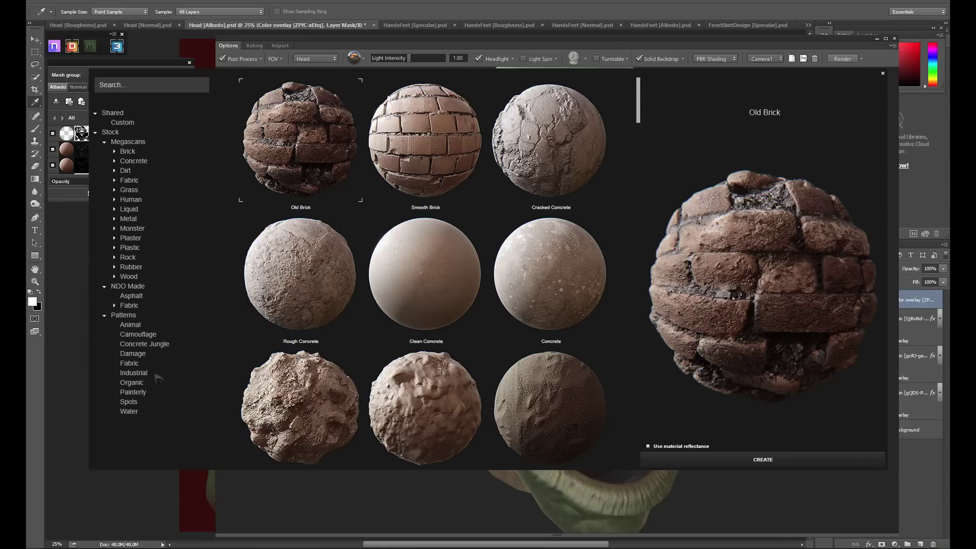
{"action": "left_click", "coordinate": [139, 393]}
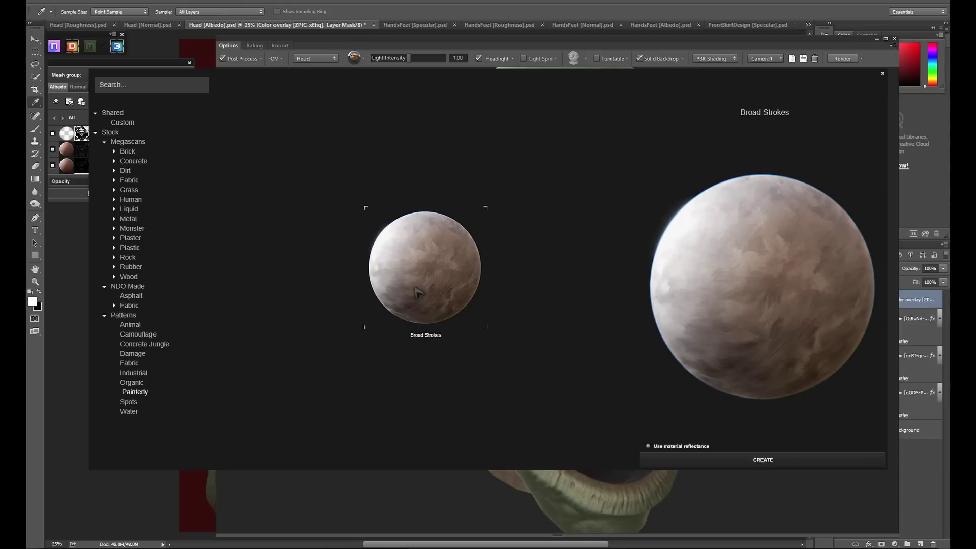
{"action": "left_click", "coordinate": [762, 458]}
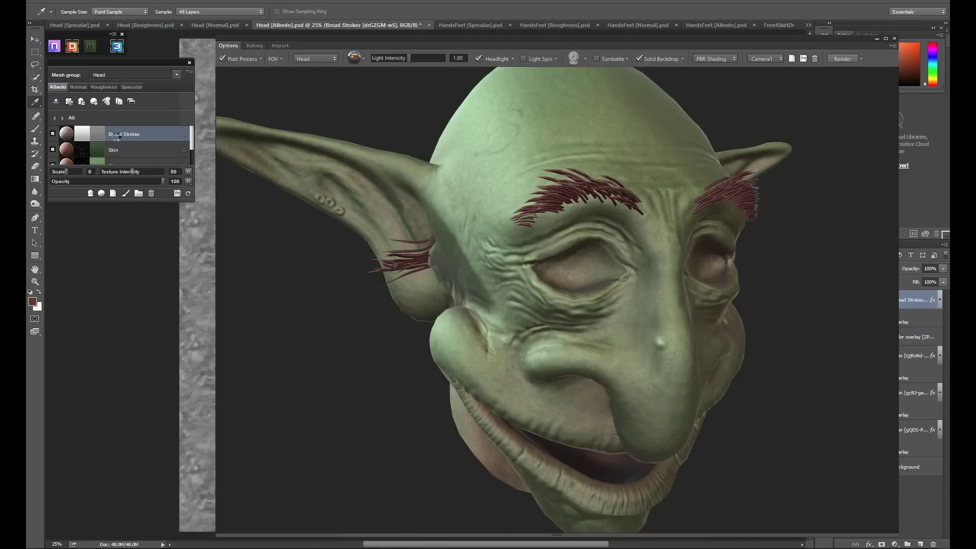
Review the head's Normal, Roughness and Specular maps, then return to Albedo.
{"action": "left_click", "coordinate": [79, 88]}
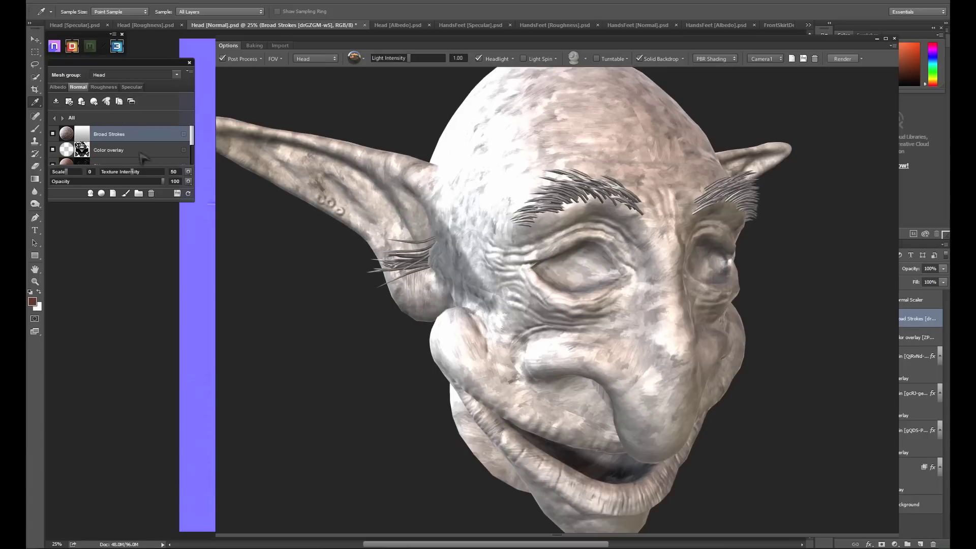
{"action": "left_click", "coordinate": [103, 88]}
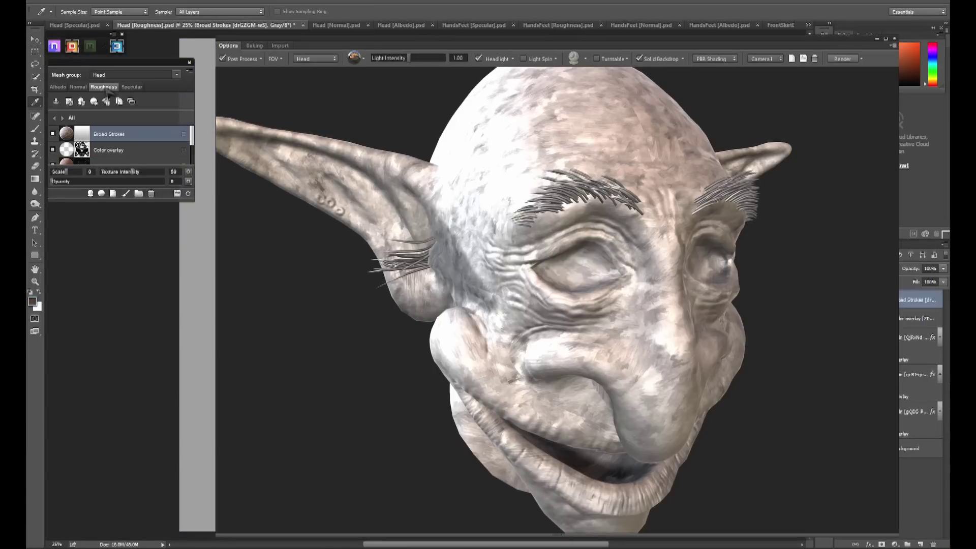
{"action": "left_click", "coordinate": [132, 87]}
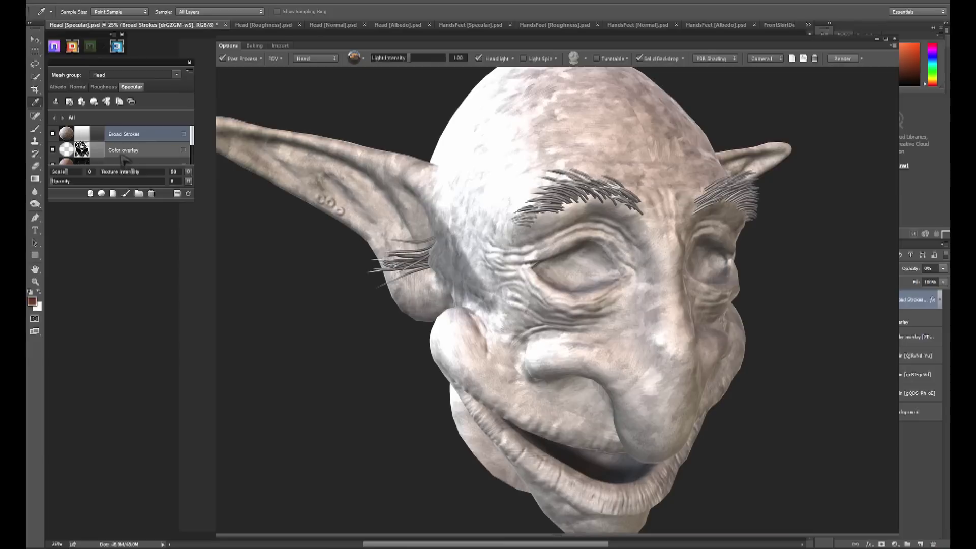
{"action": "left_click", "coordinate": [58, 87]}
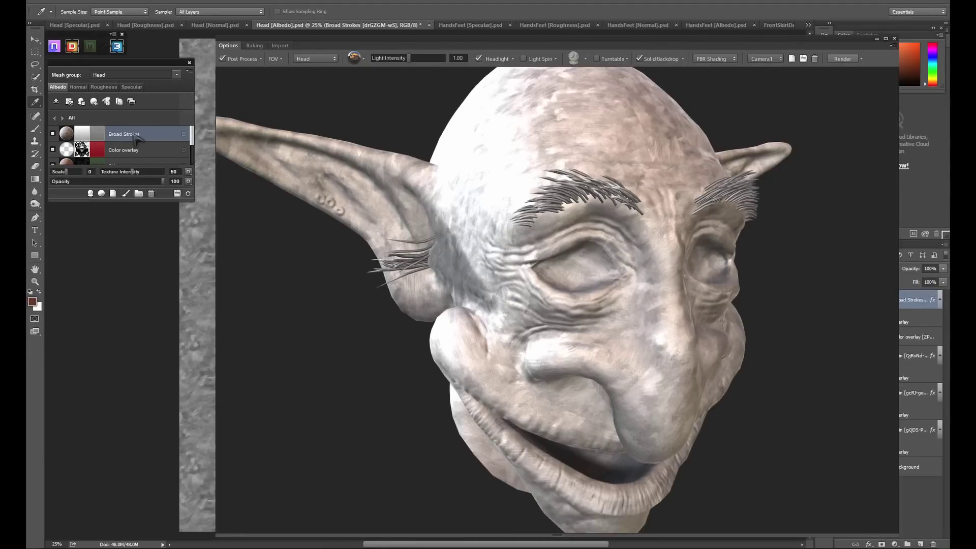
Set the Broad Strokes layer to Multiply blend mode at 20% opacity.
{"action": "left_click", "coordinate": [189, 183]}
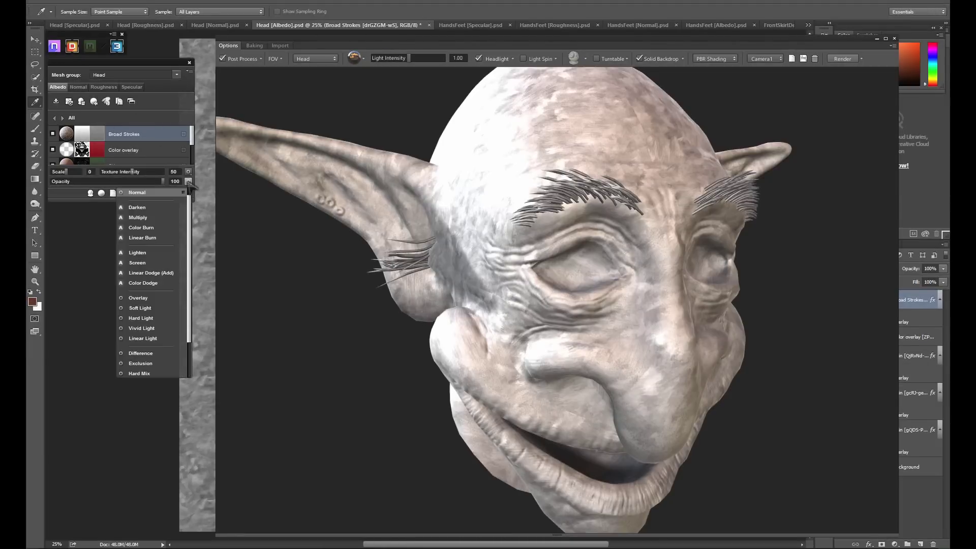
{"action": "left_click", "coordinate": [153, 217]}
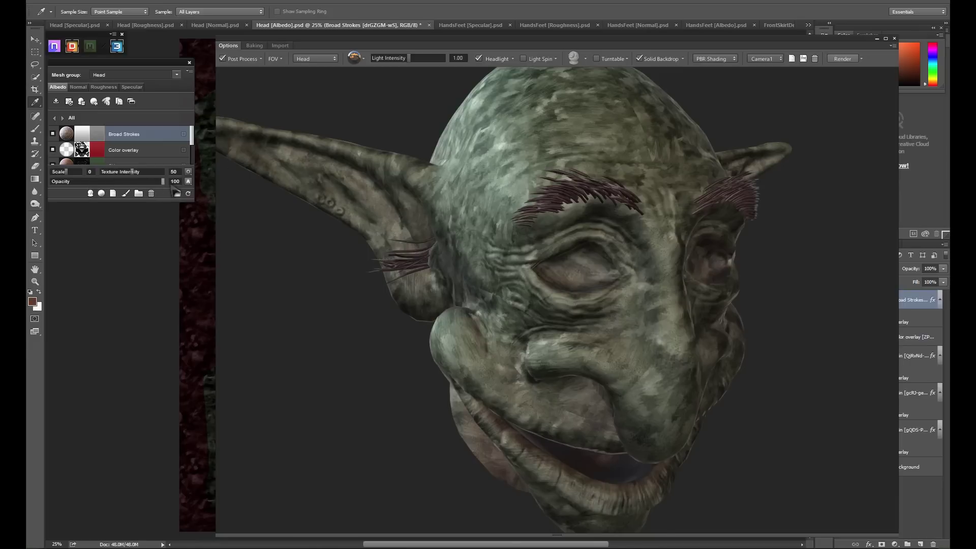
{"action": "left_click_drag", "start_coordinate": [166, 184], "coordinate": [59, 188]}
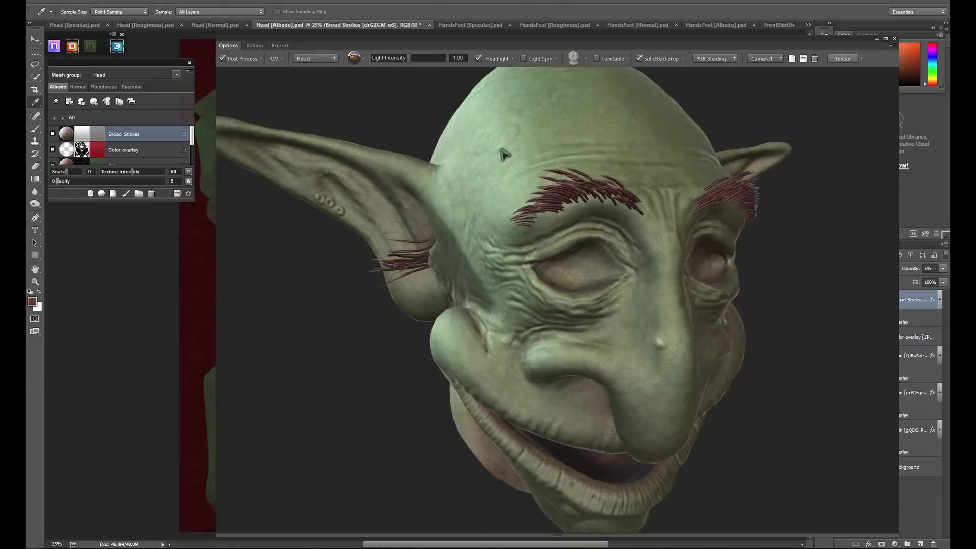
{"action": "scroll", "coordinate": [514, 170], "scroll_direction": "up", "scroll_amount": 10}
{"action": "scroll", "coordinate": [517, 253], "scroll_direction": "down", "scroll_amount": 10}
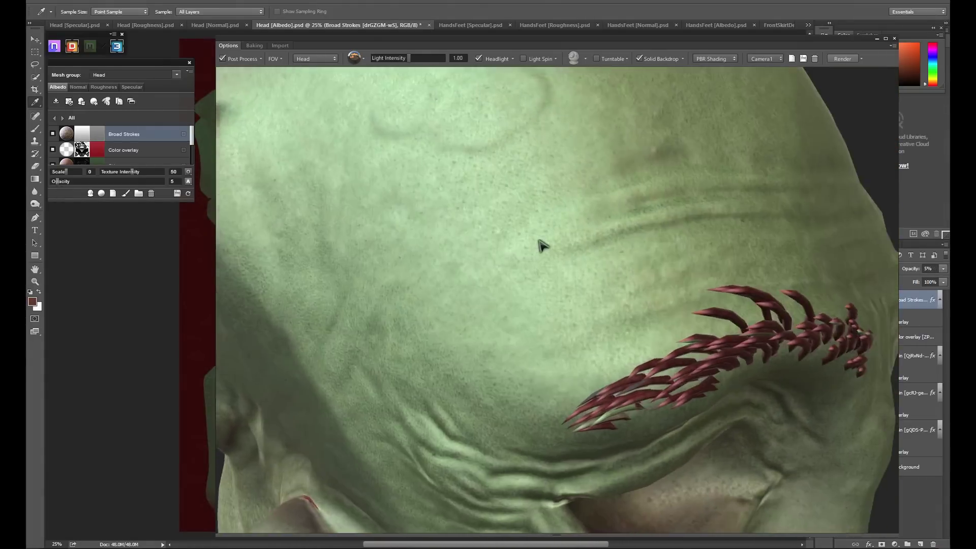
{"action": "key", "text": "2"}
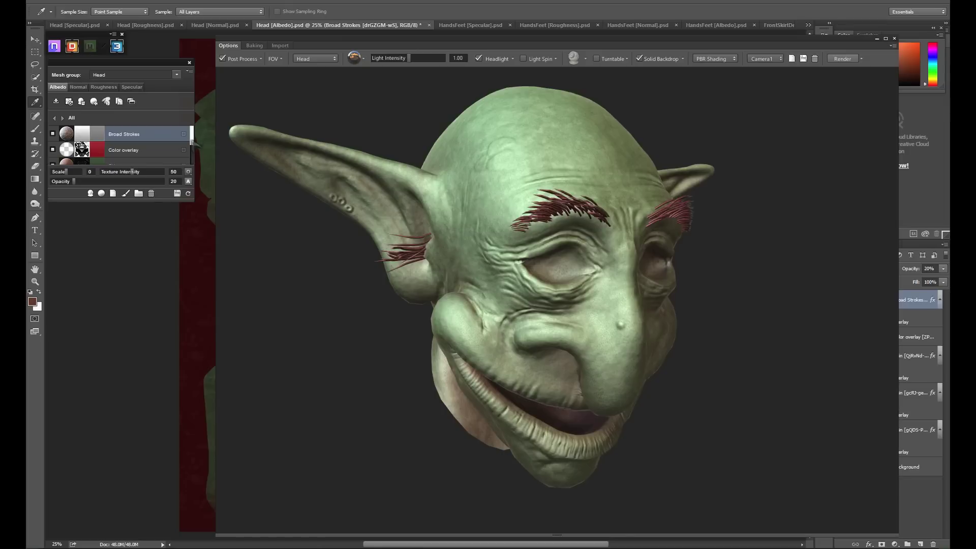
Group all the head's skin layers and save the group as smart material 'TrollSkin'.
{"action": "left_click", "coordinate": [130, 163], "text": "shift"}
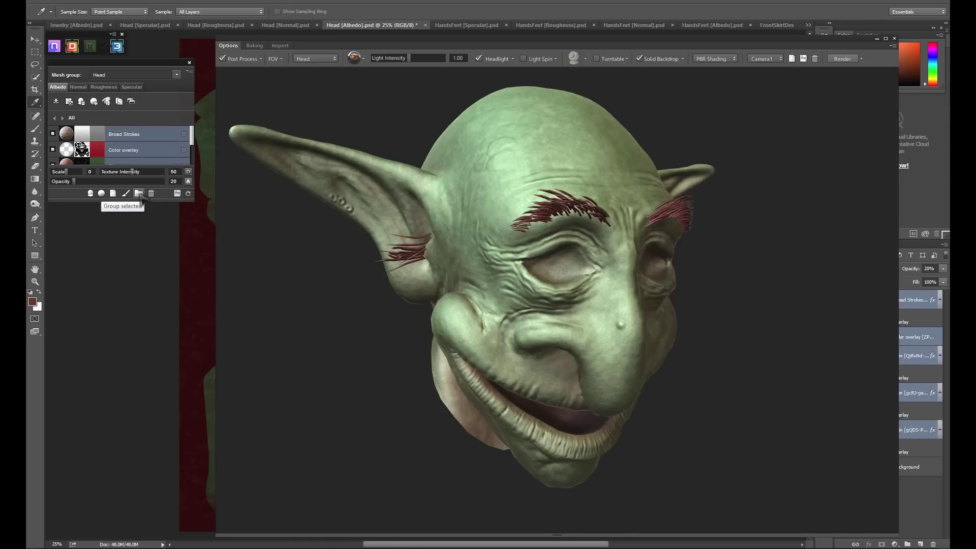
{"action": "left_click", "coordinate": [138, 194]}
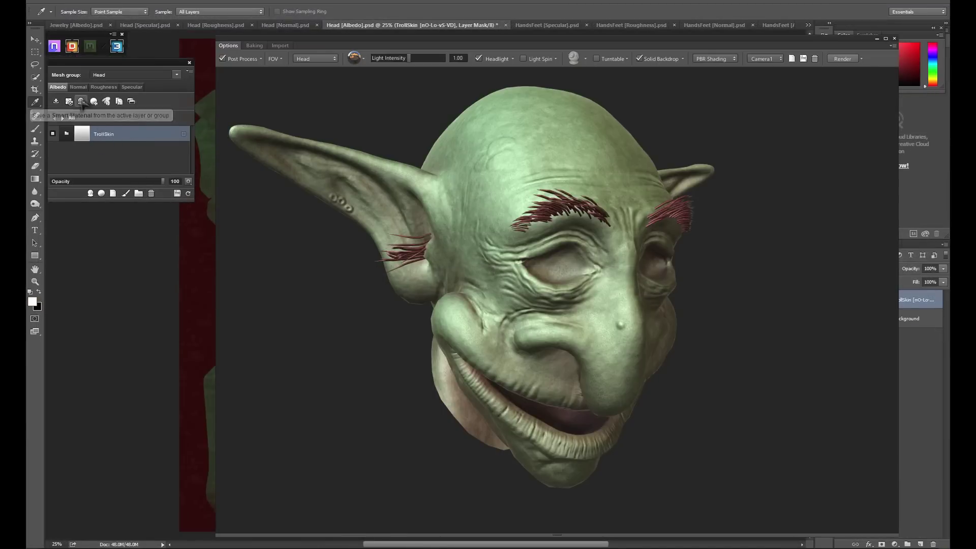
{"action": "left_click", "coordinate": [81, 102]}
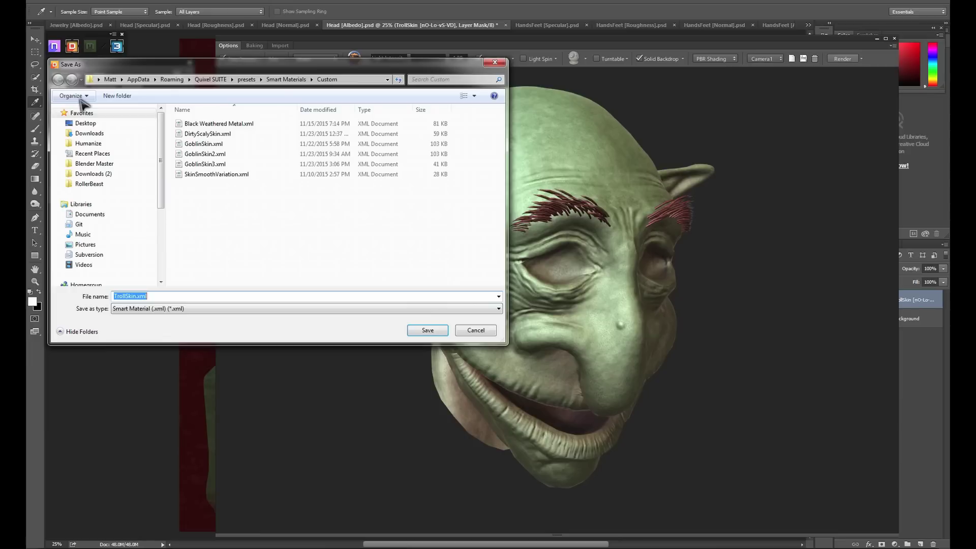
{"action": "type", "text": "Tr"}
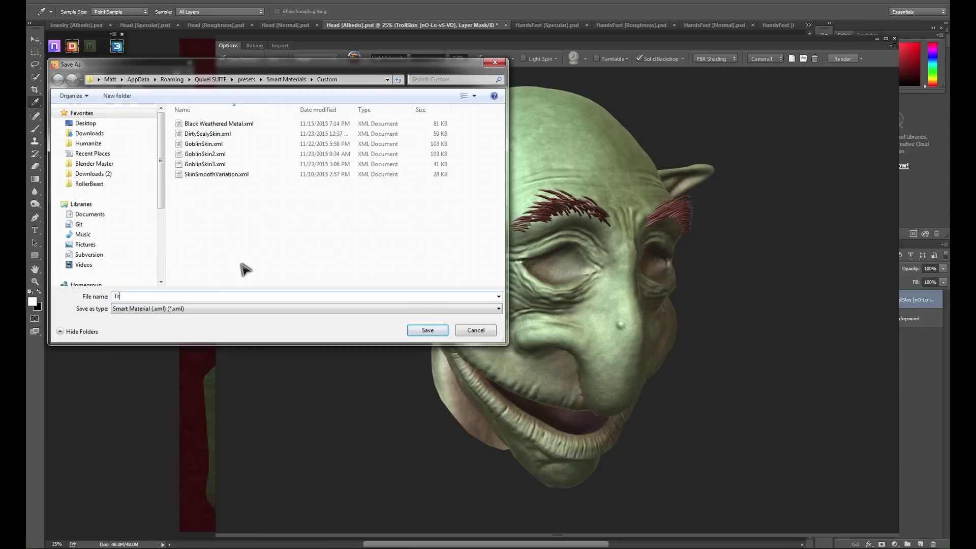
{"action": "key", "text": "Return"}
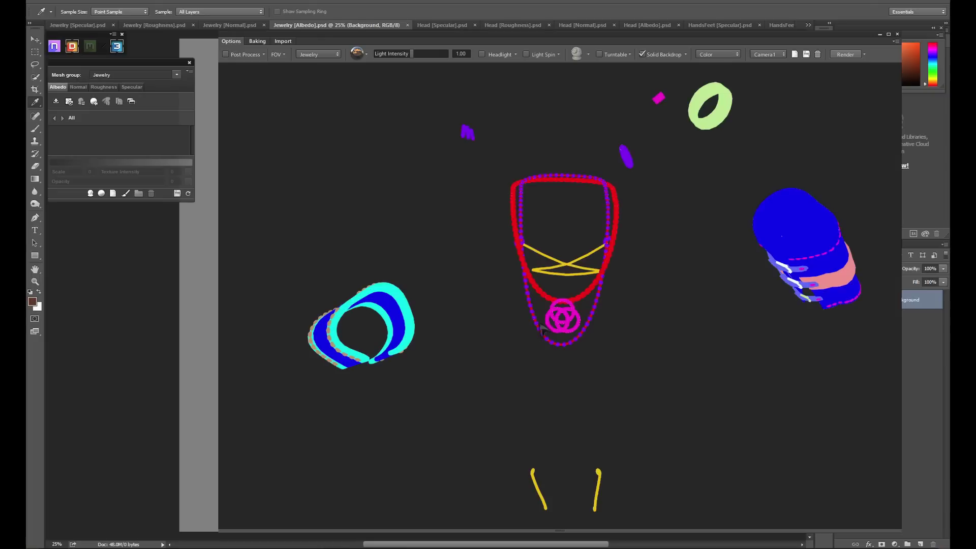
Pick the Dirty Worn Leather smart material from the library for the jewelry.
{"action": "left_click", "coordinate": [791, 206]}
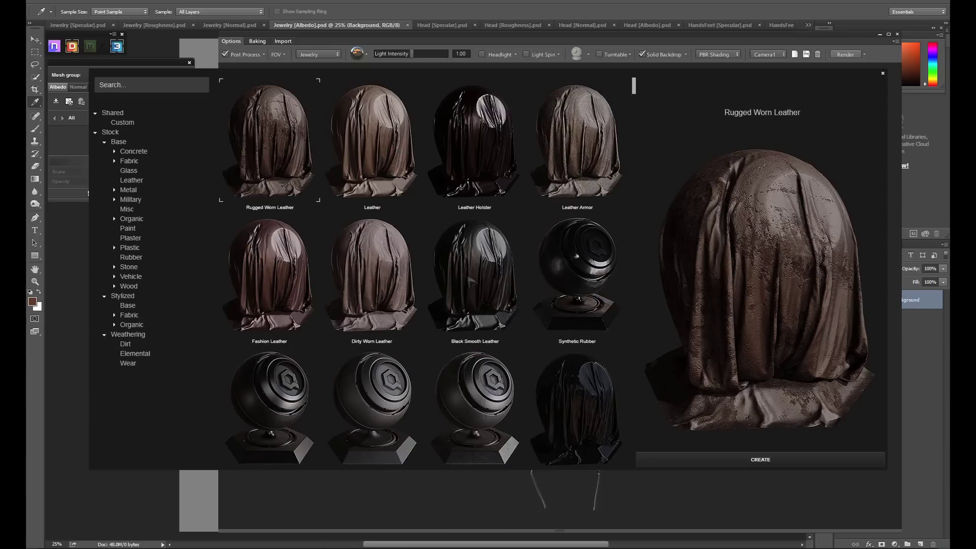
{"action": "left_click", "coordinate": [379, 277]}
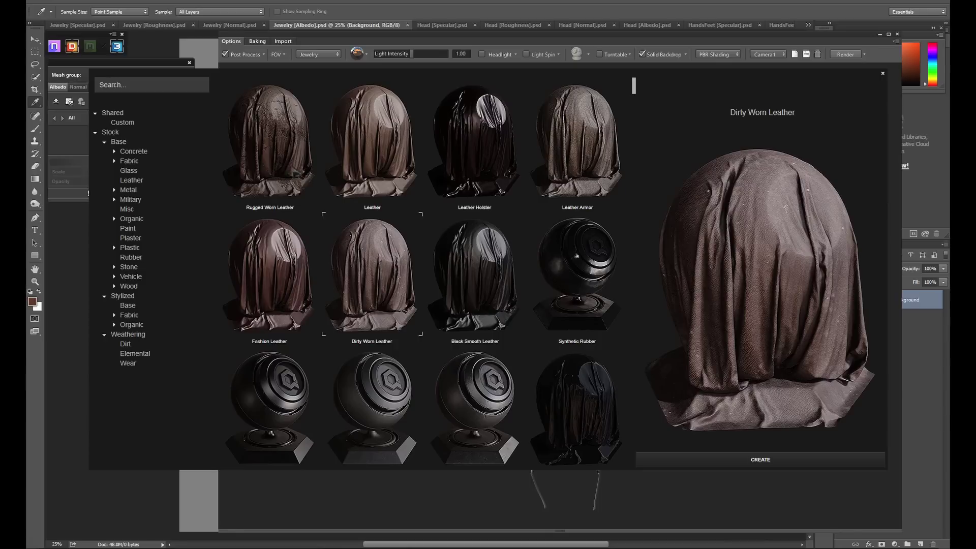
Create Dirty Worn Leather on the jewelry and raise its Cavity Dirt scale from -1 to 1.
{"action": "left_click", "coordinate": [782, 460]}
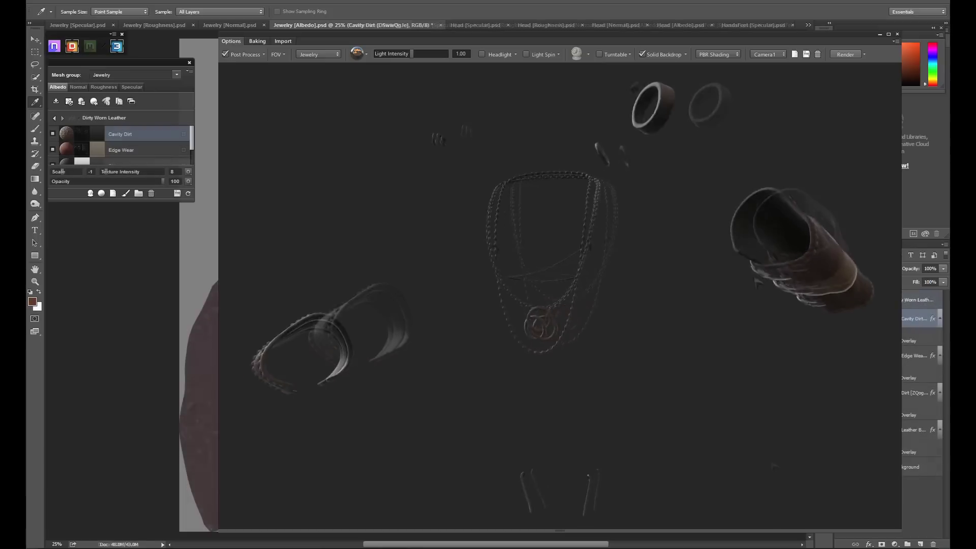
{"action": "scroll", "coordinate": [531, 327], "scroll_direction": "up", "scroll_amount": 10}
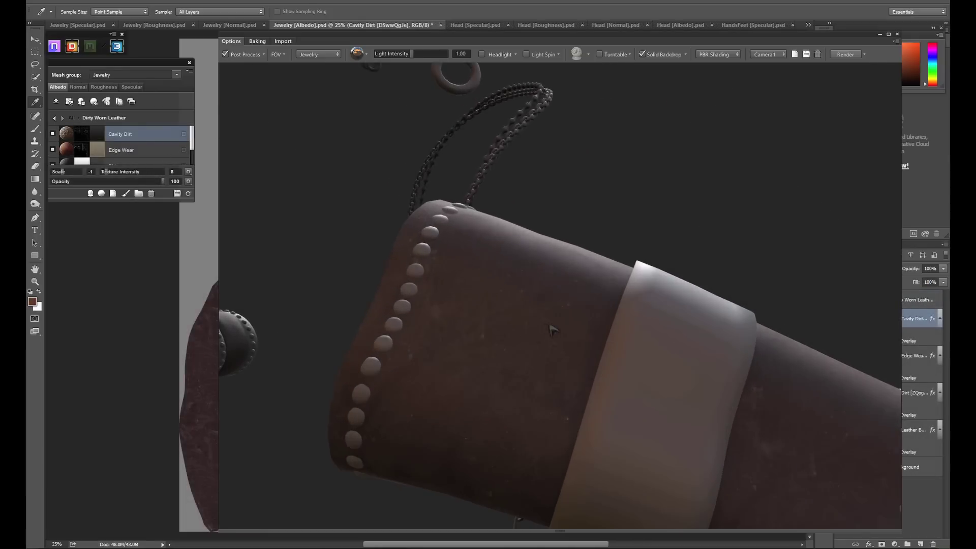
{"action": "scroll", "coordinate": [504, 335], "scroll_direction": "up", "scroll_amount": 6}
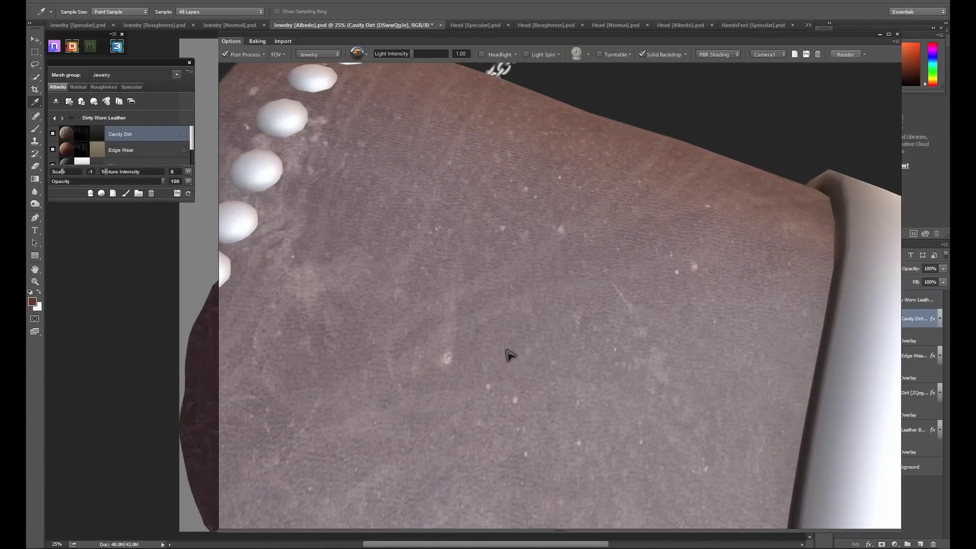
{"action": "scroll", "coordinate": [508, 355], "scroll_direction": "down", "scroll_amount": 3}
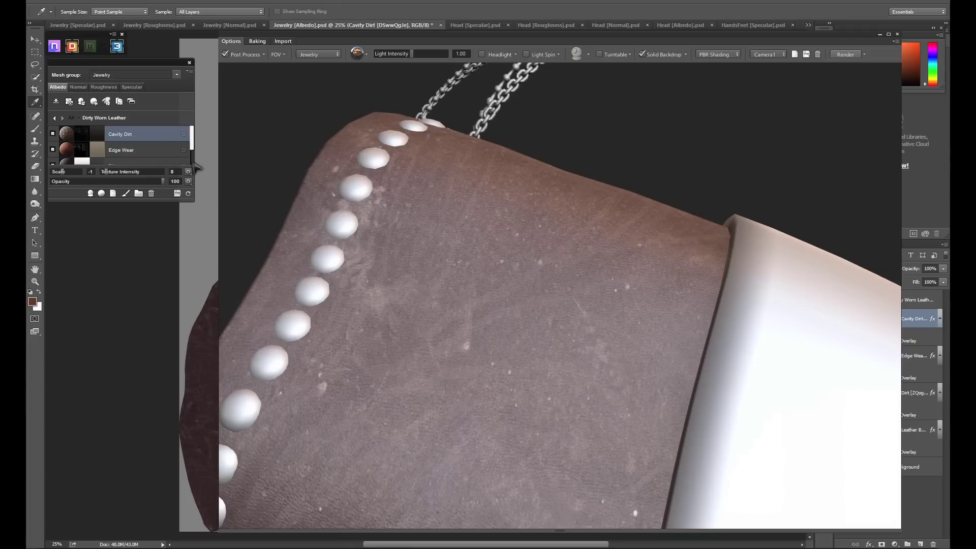
{"action": "left_click", "coordinate": [70, 172]}
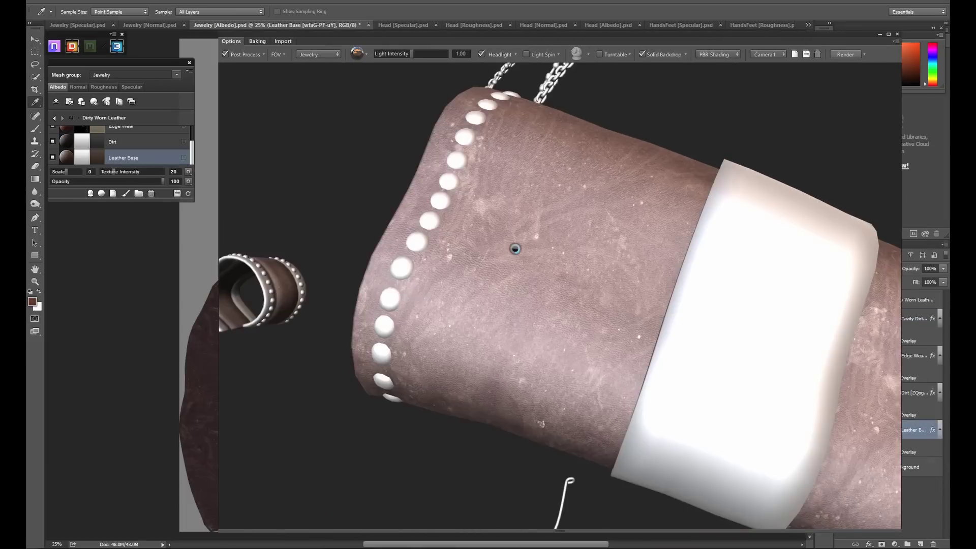
{"action": "left_click_drag", "start_coordinate": [512, 244], "coordinate": [514, 338]}
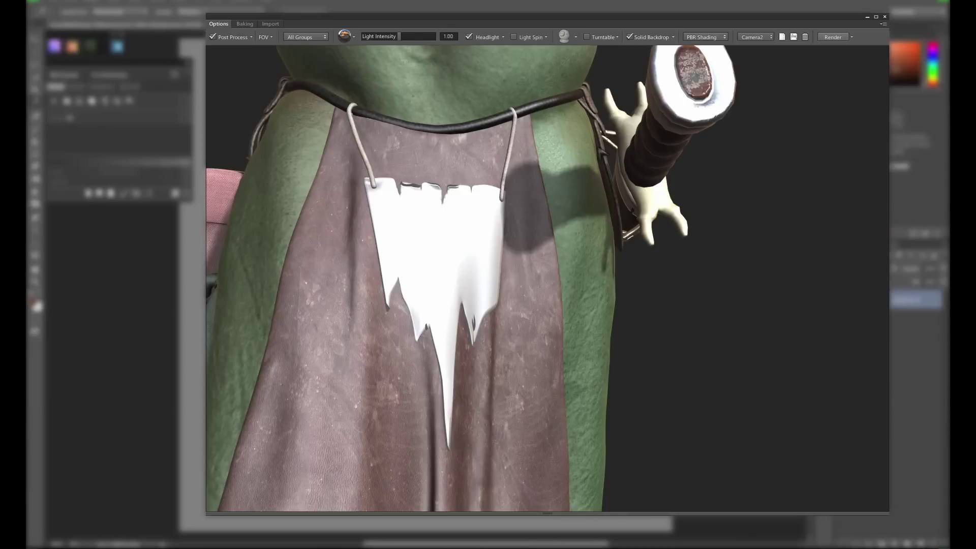
Raise Fine Leather roughness texture intensity to 58 and step back out to All.
{"action": "left_click", "coordinate": [129, 173]}
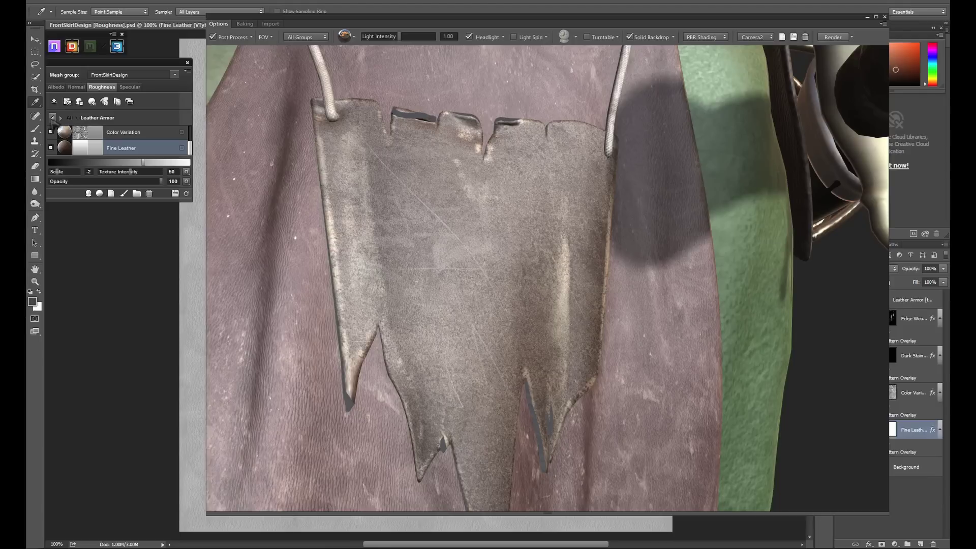
{"action": "left_click", "coordinate": [53, 118]}
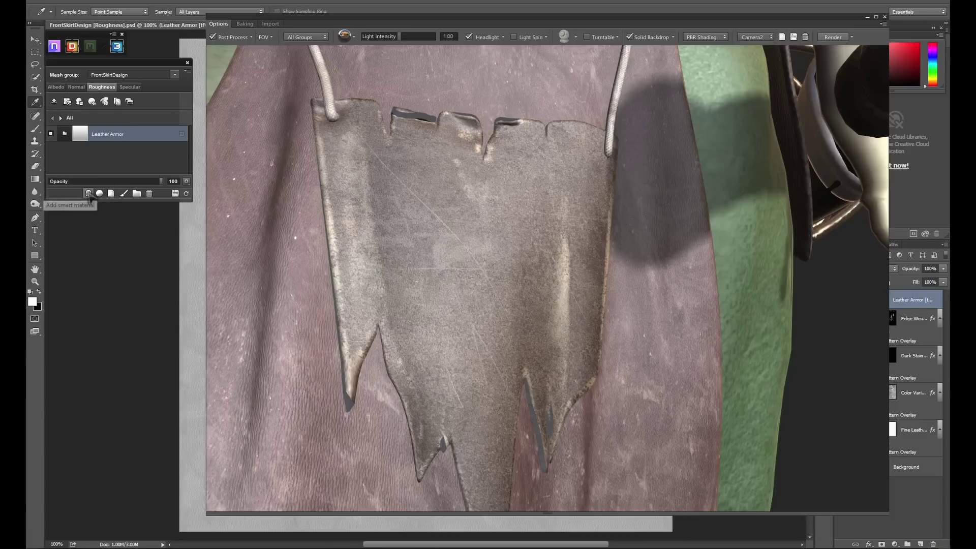
Add the Tarnished Scratched Brass material found by searching 'brass' and edit its mask in quick mode.
{"action": "left_click", "coordinate": [100, 194]}
{"action": "type", "text": "brass"}
{"action": "left_click", "coordinate": [526, 264]}
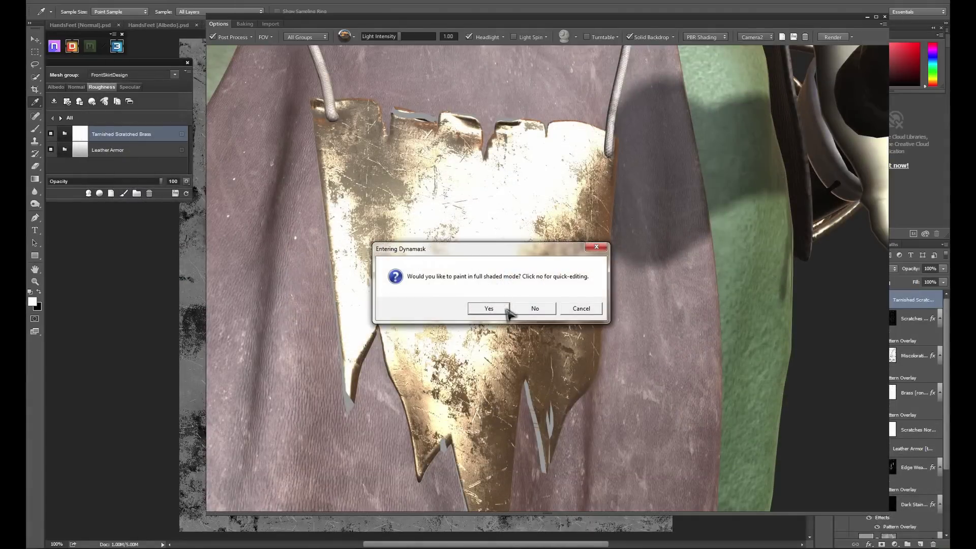
{"action": "left_click", "coordinate": [534, 309]}
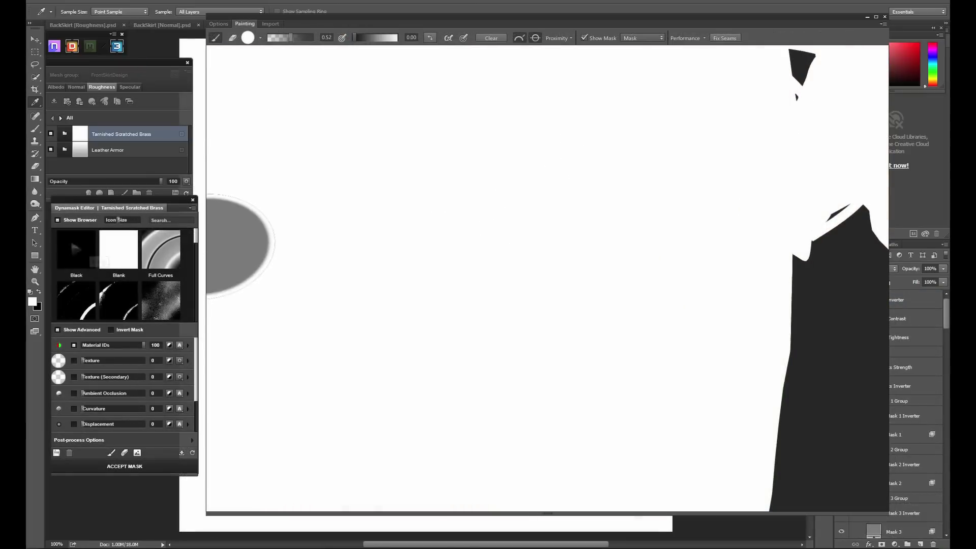
Start the brass mask from black and load SunMask.png from Additional Maps.
{"action": "left_click", "coordinate": [71, 257]}
{"action": "left_click", "coordinate": [137, 452]}
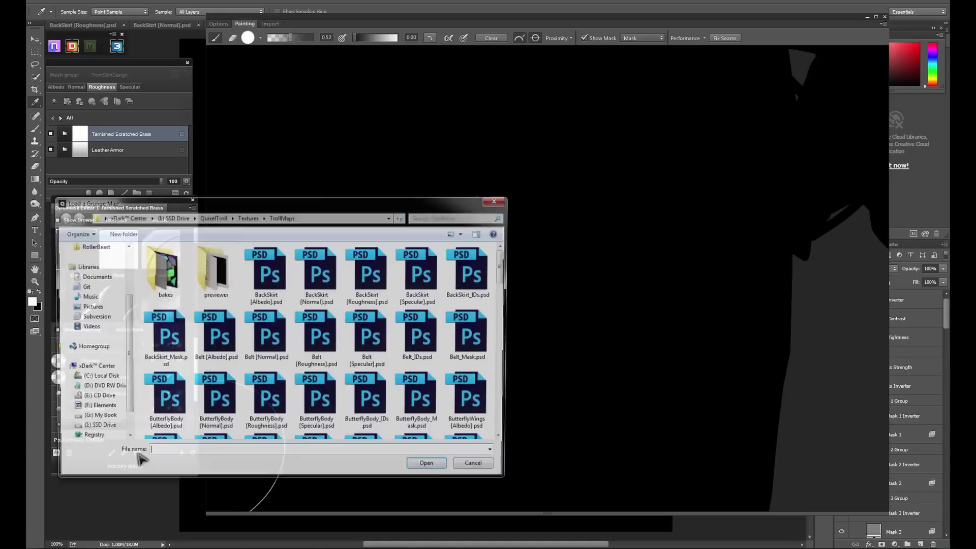
{"action": "left_click", "coordinate": [250, 216]}
{"action": "double_click", "coordinate": [170, 261]}
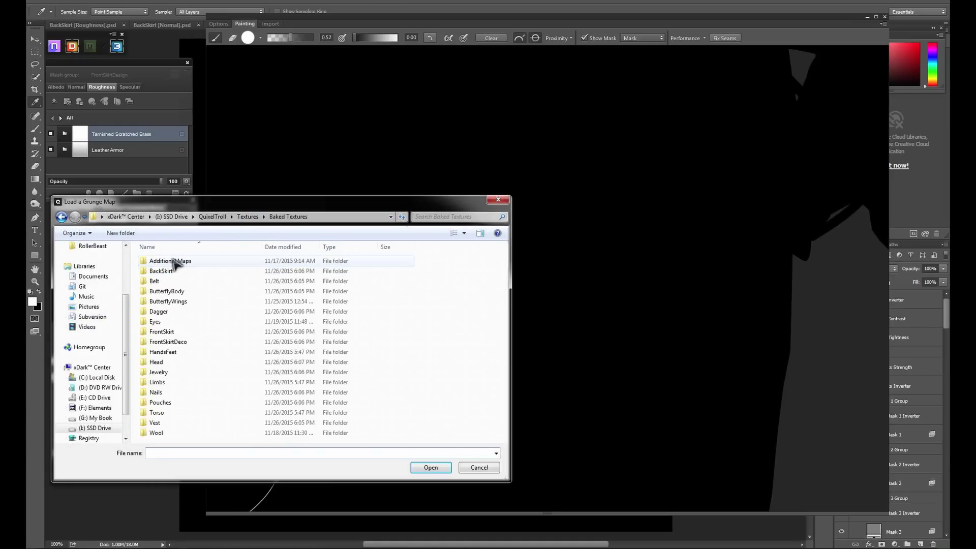
{"action": "double_click", "coordinate": [170, 261]}
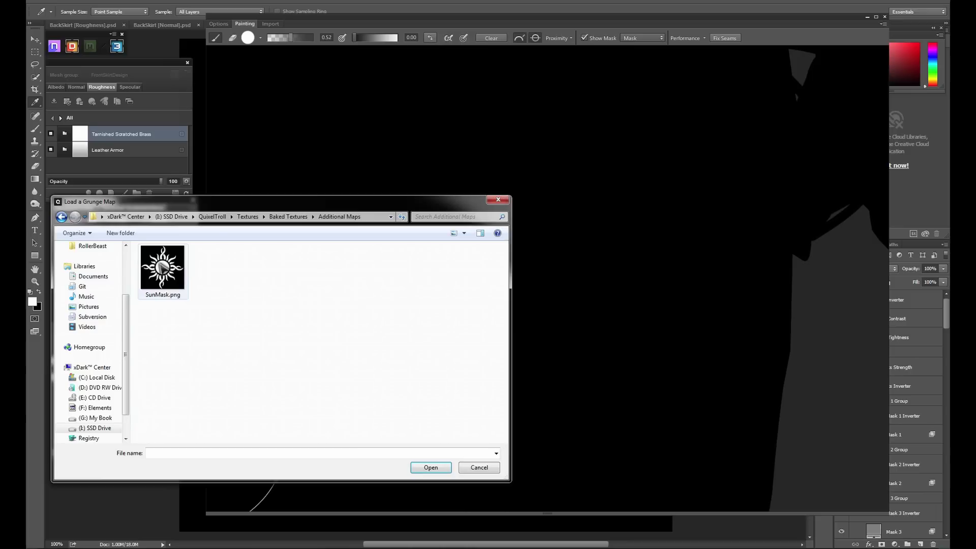
{"action": "double_click", "coordinate": [163, 268]}
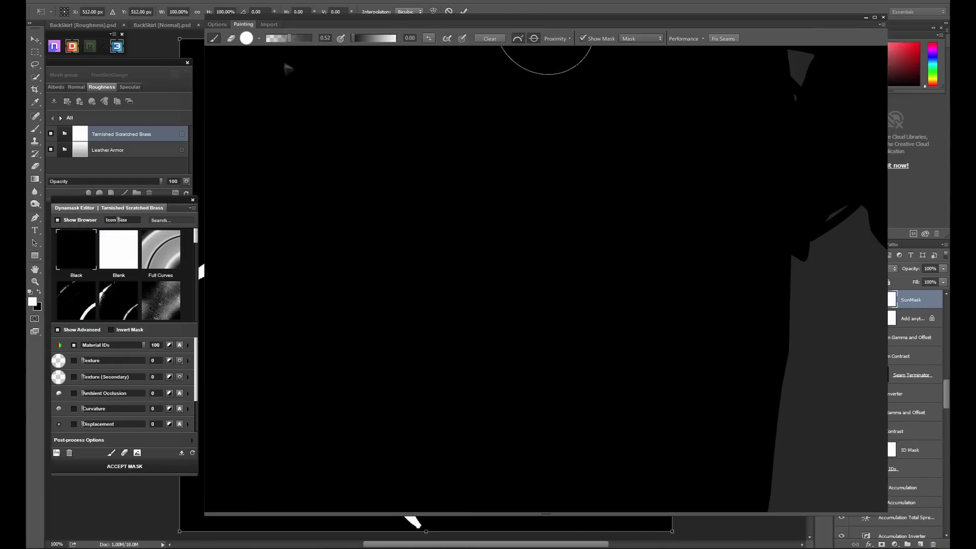
Scale the sun emblem down to about 46% and move it up the skirt.
{"action": "left_click_drag", "start_coordinate": [547, 23], "coordinate": [258, 67]}
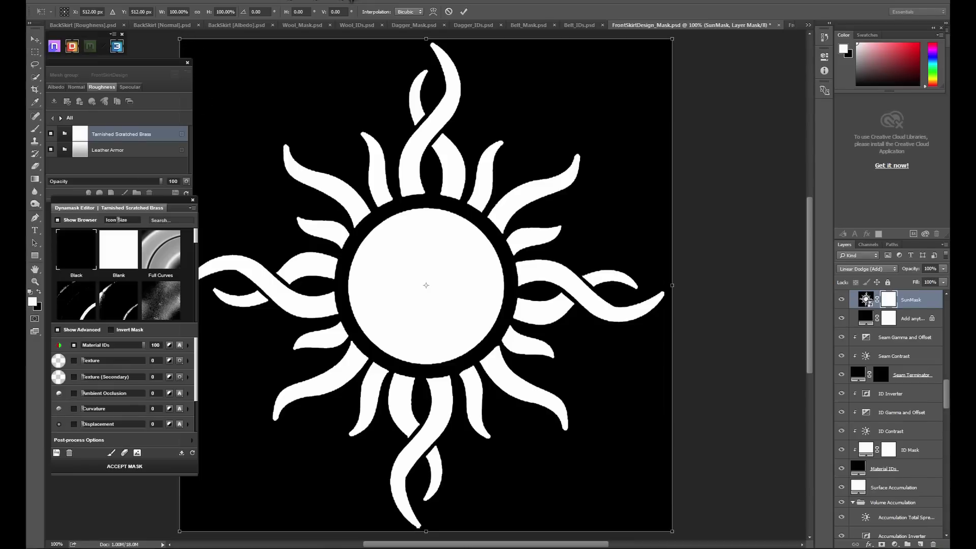
{"action": "left_click_drag", "start_coordinate": [180, 38], "coordinate": [314, 173], "text": "alt+shift"}
{"action": "left_click_drag", "start_coordinate": [447, 274], "coordinate": [444, 191]}
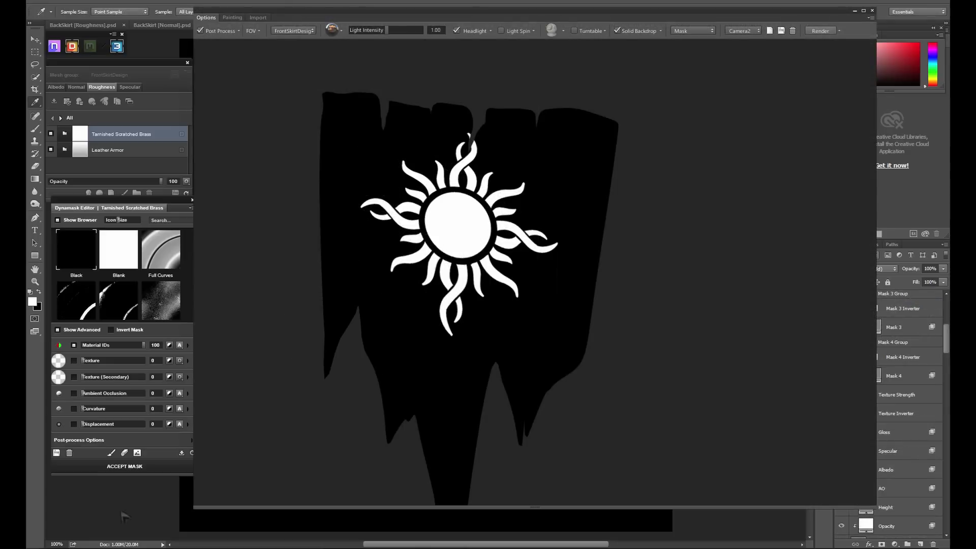
Accept the sun mask on the brass and switch to the Tongue mesh group.
{"action": "left_click", "coordinate": [118, 473]}
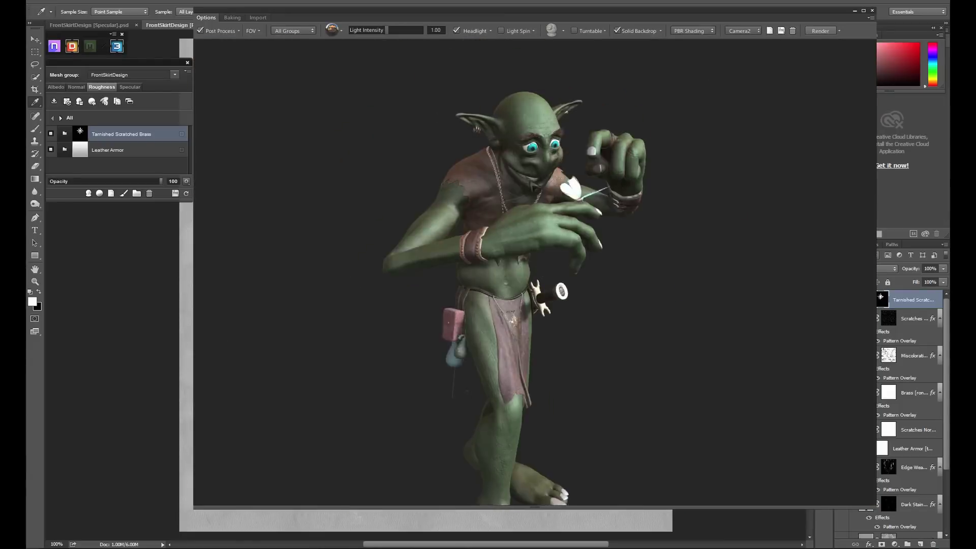
{"action": "left_click", "coordinate": [294, 30]}
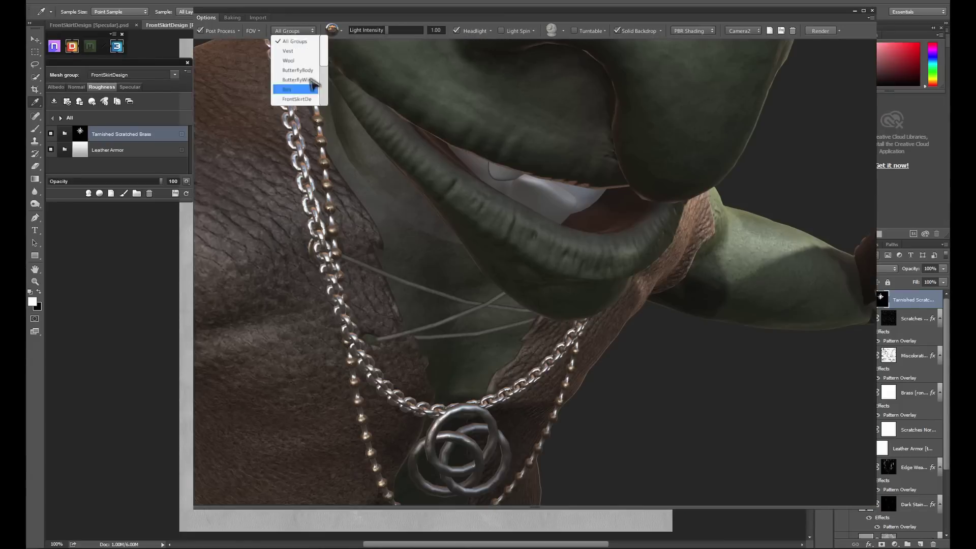
{"action": "left_click", "coordinate": [311, 87]}
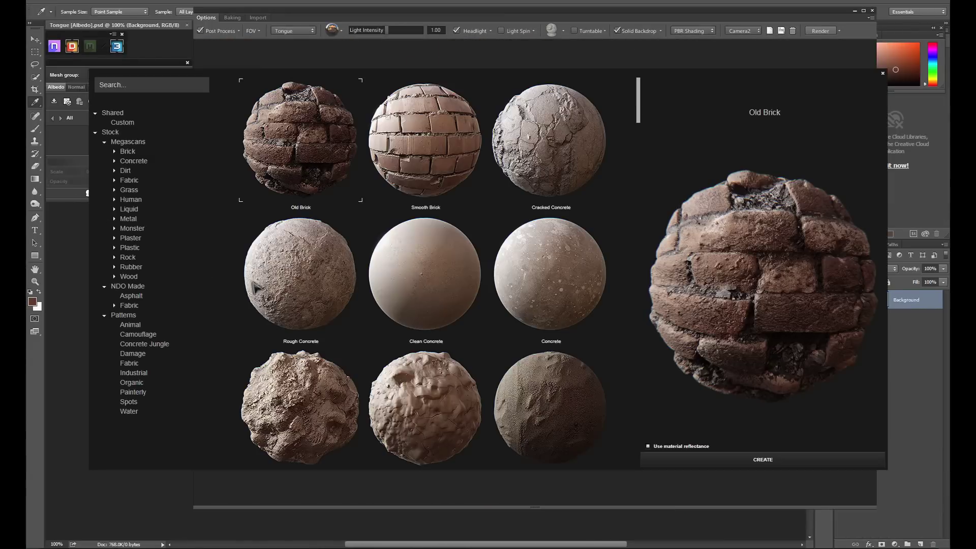
{"action": "scroll", "coordinate": [638, 161], "scroll_direction": "down", "scroll_amount": 2}
{"action": "scroll", "coordinate": [637, 162], "scroll_direction": "down", "scroll_amount": 2}
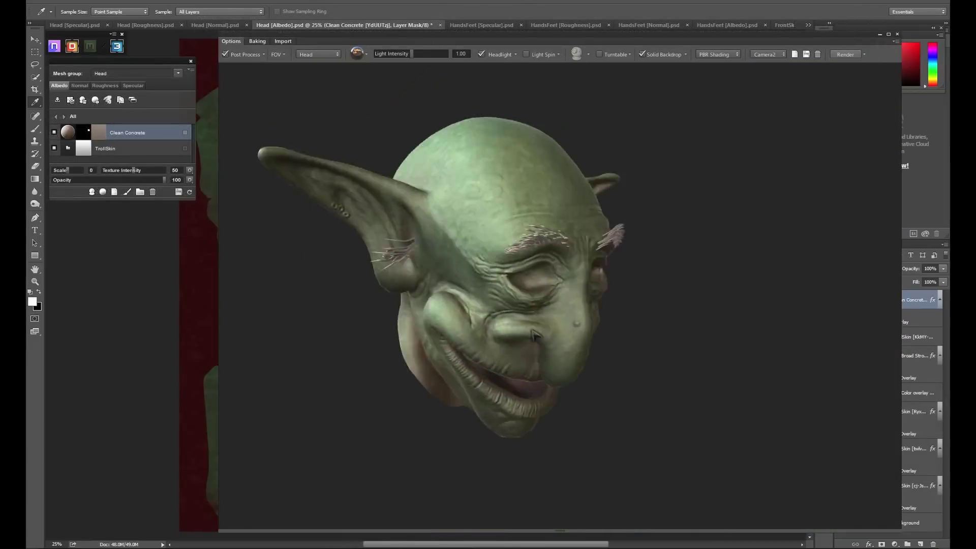
Open the head's TrollSkin folder and select its Skin layer.
{"action": "left_click_drag", "start_coordinate": [432, 264], "coordinate": [401, 213]}
{"action": "double_click", "coordinate": [124, 148]}
{"action": "left_click", "coordinate": [124, 145]}
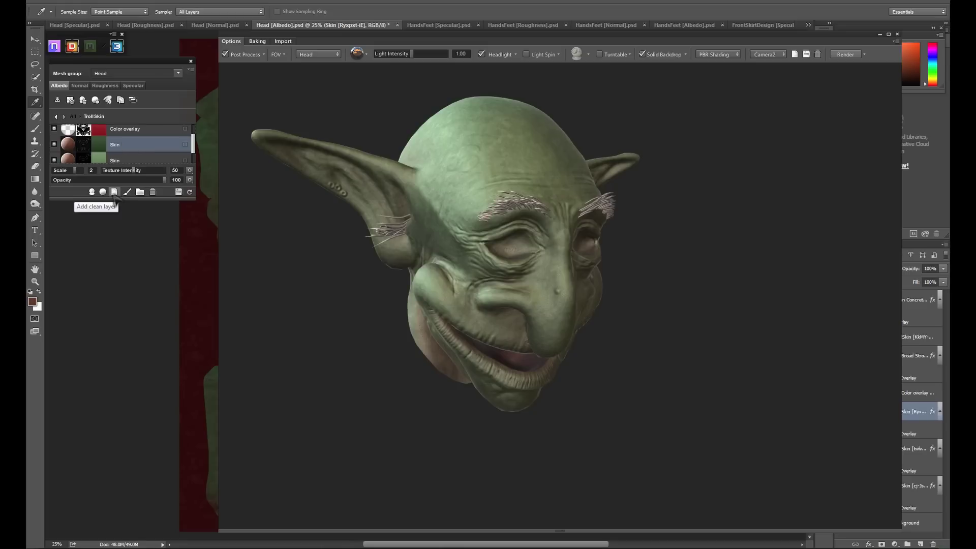
Add a clean Color multiply layer to TrollSkin, check each map, and edit its mask.
{"action": "left_click", "coordinate": [114, 193]}
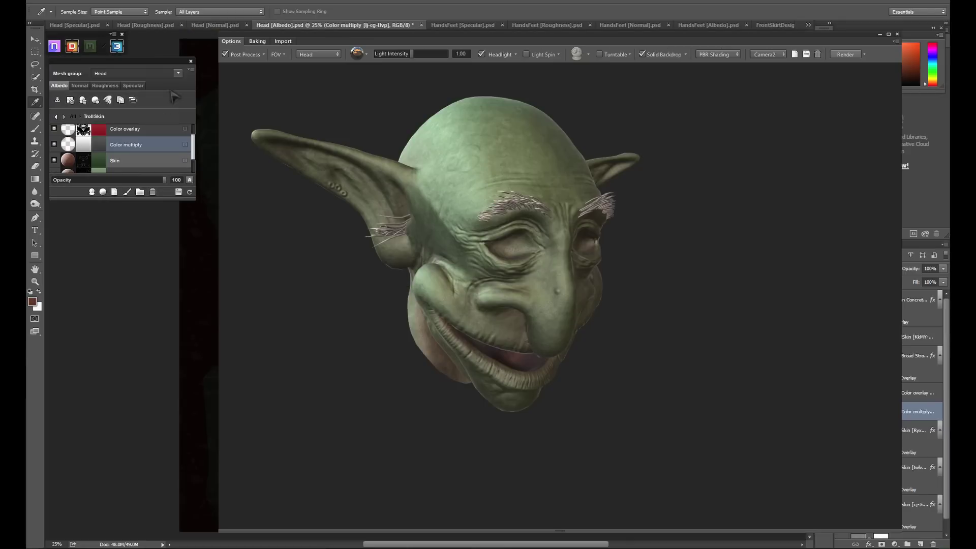
{"action": "left_click", "coordinate": [122, 100]}
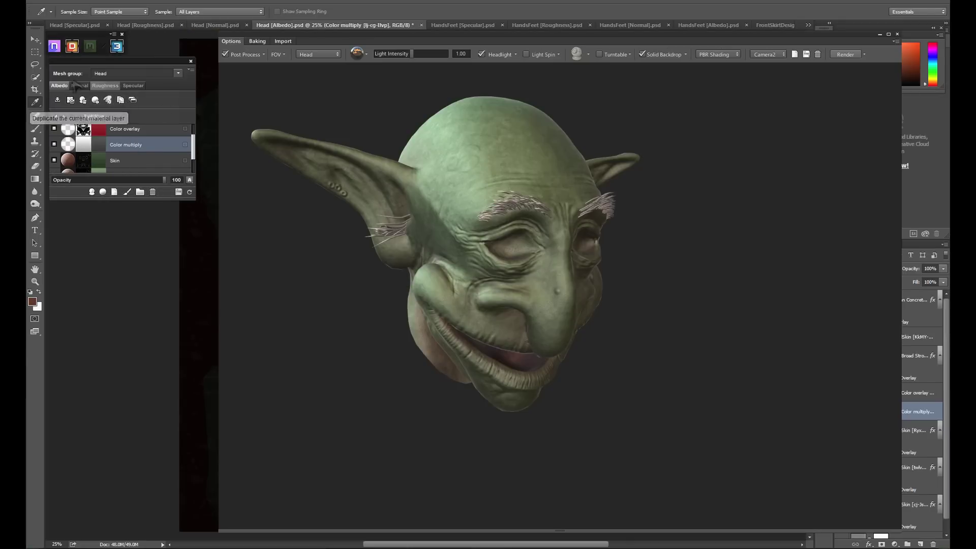
{"action": "left_click", "coordinate": [110, 86]}
{"action": "left_click", "coordinate": [131, 85]}
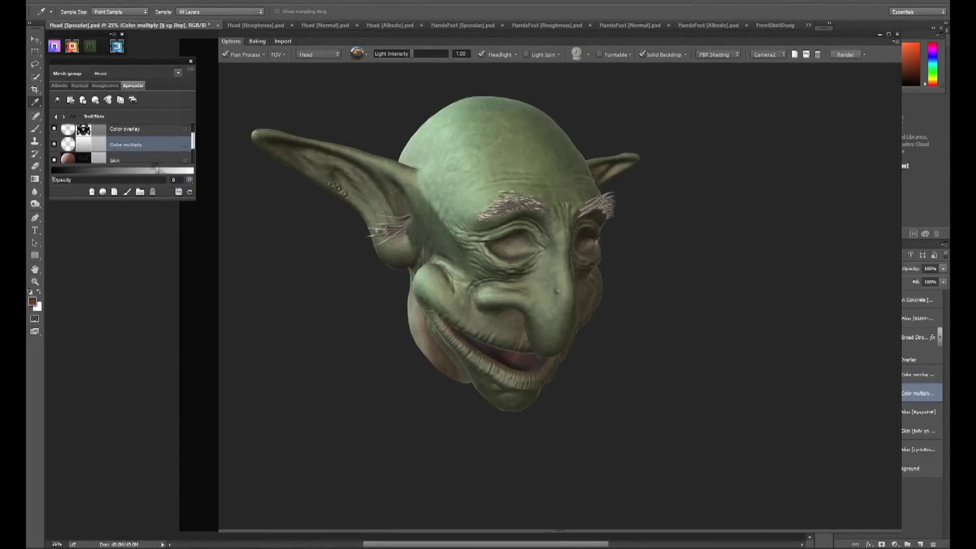
{"action": "left_click", "coordinate": [59, 85]}
{"action": "scroll", "coordinate": [446, 218], "scroll_direction": "up", "scroll_amount": 5}
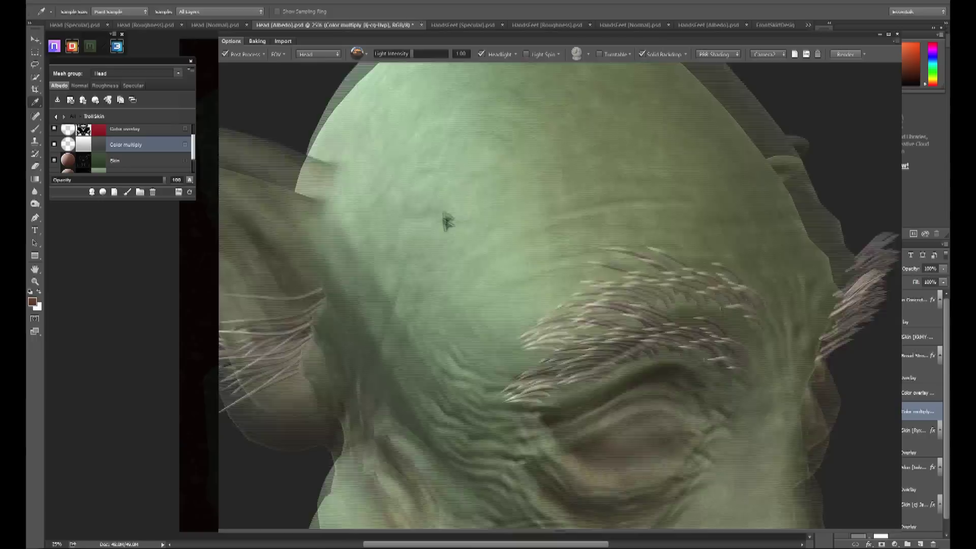
{"action": "left_click", "coordinate": [101, 145]}
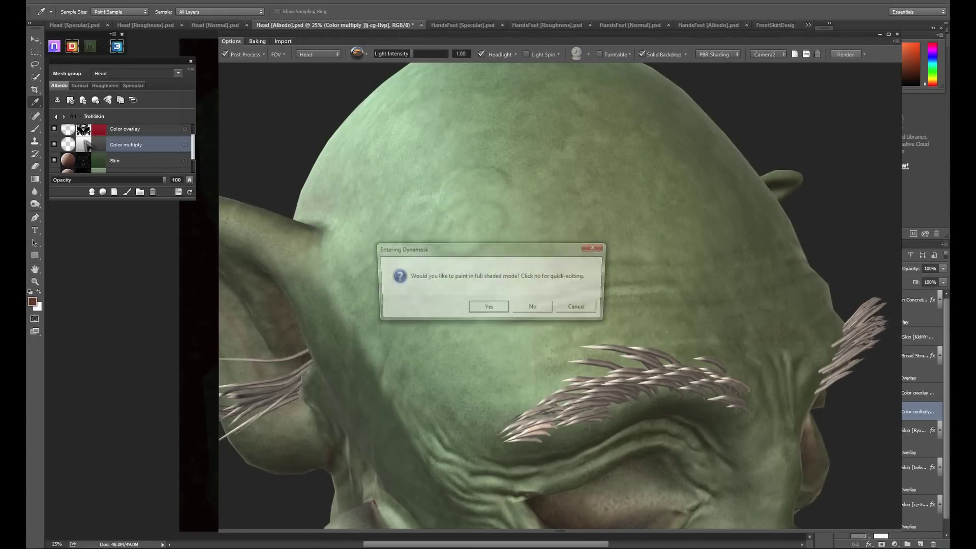
Paint the Color multiply mask in full shaded mode, starting from Black, at opacity 0.13 and value 1.00, with a smaller brush.
{"action": "left_click", "coordinate": [497, 308]}
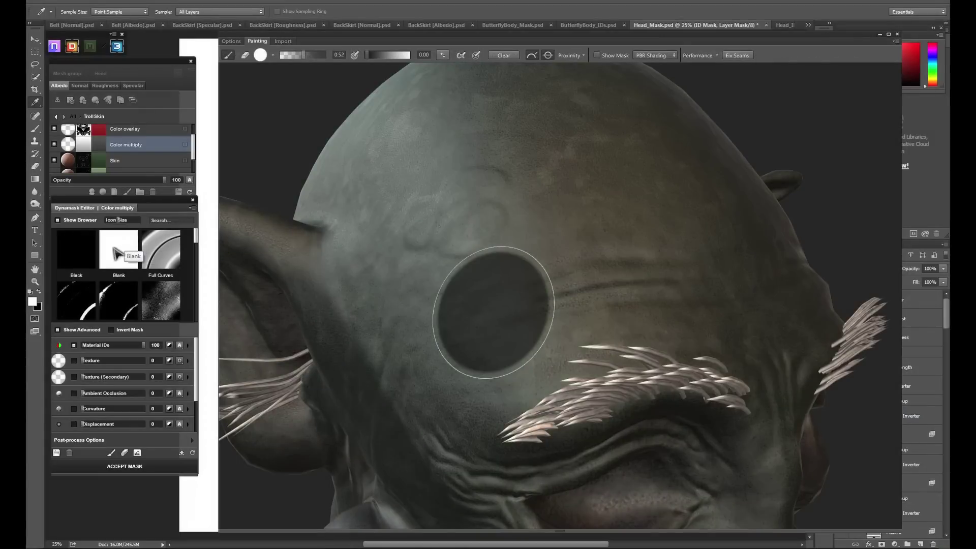
{"action": "left_click", "coordinate": [71, 259]}
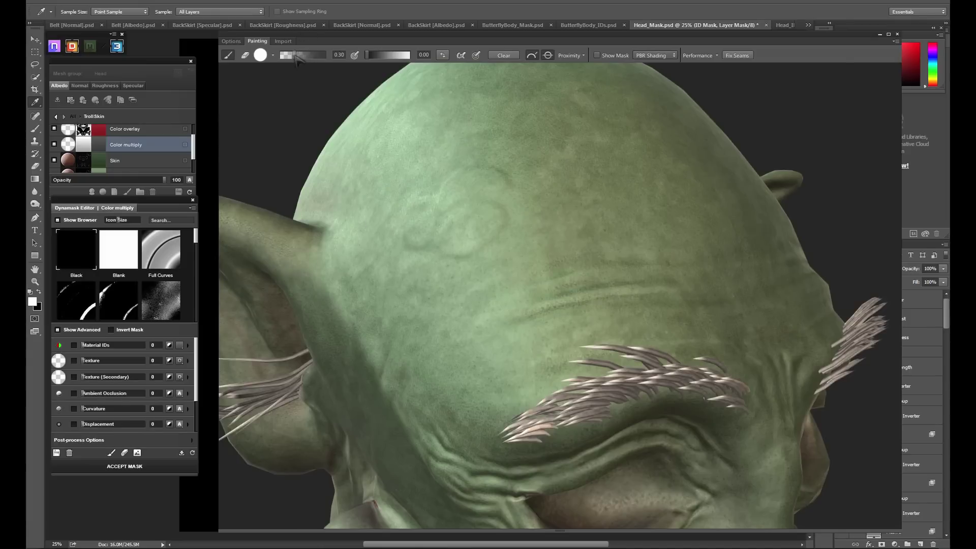
{"action": "left_click_drag", "start_coordinate": [296, 58], "coordinate": [288, 59]}
{"action": "left_click_drag", "start_coordinate": [370, 60], "coordinate": [427, 61]}
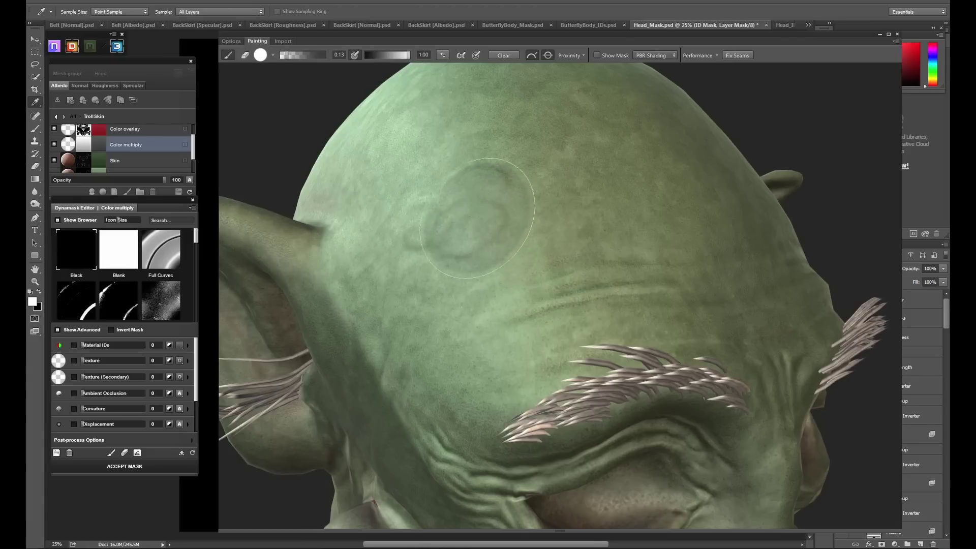
{"action": "key", "text": "bracketleft"}
{"action": "key", "text": "bracketleft"}
{"action": "key", "text": "bracketleft"}
{"action": "key", "text": "bracketleft"}
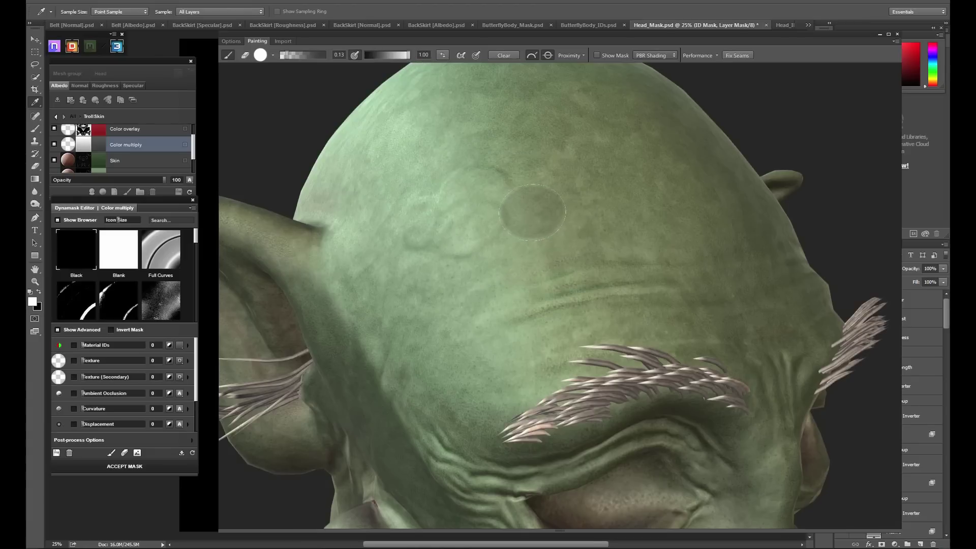
{"action": "key", "text": "bracketleft"}
{"action": "key", "text": "bracketleft"}
With a soft brush tip, darken the lower and left rings of the forehead bump.
{"action": "mouse_move", "coordinate": [462, 244]}
{"action": "left_mouse_down", "text": "alt"}
{"action": "mouse_move", "coordinate": [472, 271]}
{"action": "mouse_move", "coordinate": [493, 269]}
{"action": "mouse_move", "coordinate": [503, 234]}
{"action": "left_mouse_up", "text": "alt"}
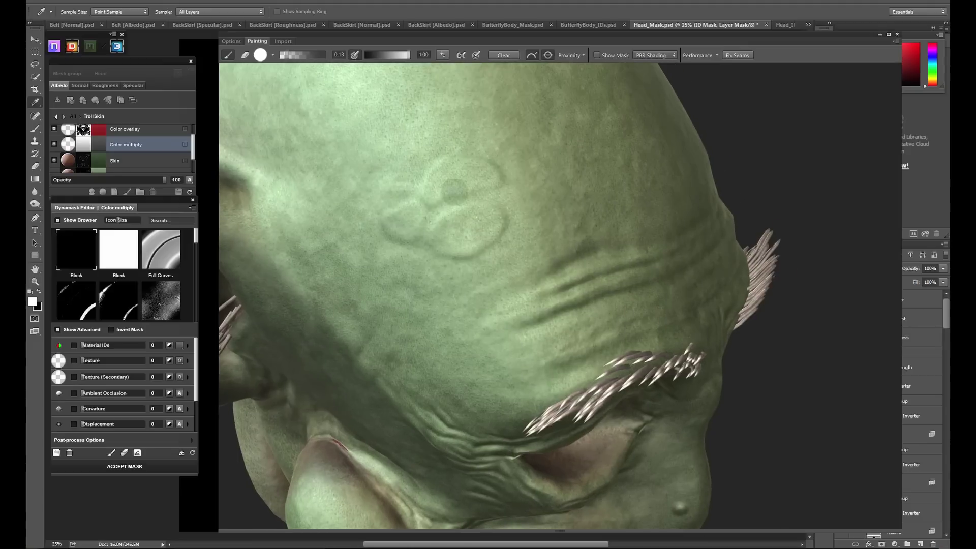
{"action": "left_click", "coordinate": [259, 55]}
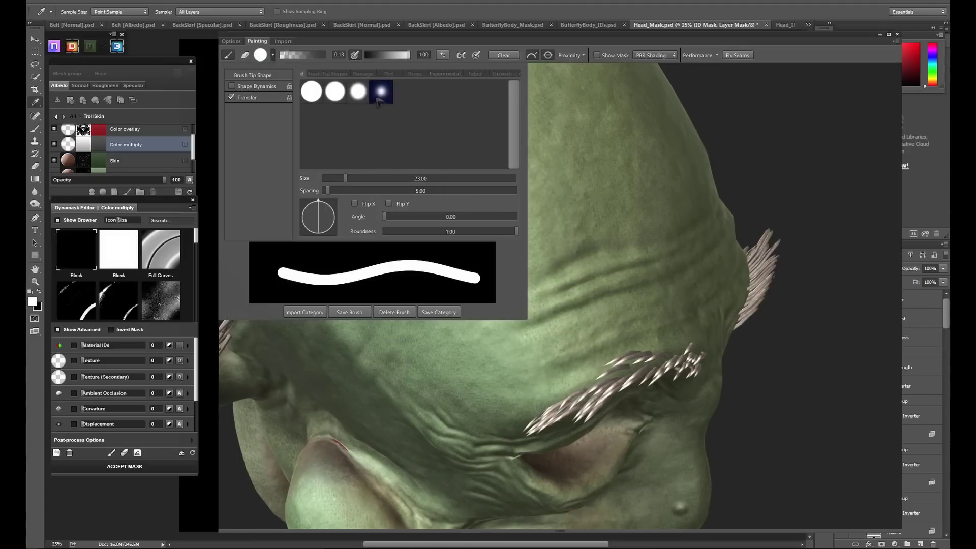
{"action": "left_click", "coordinate": [381, 92]}
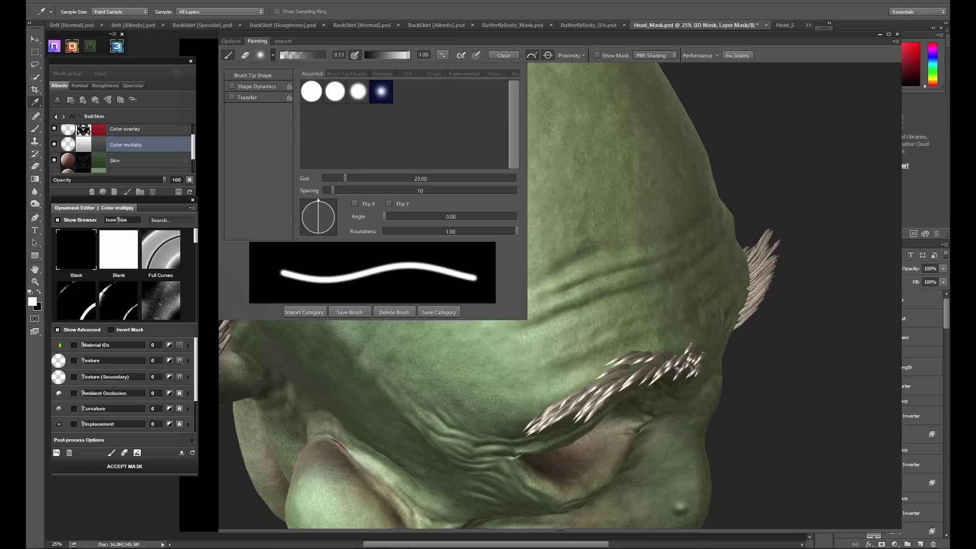
{"action": "left_click", "coordinate": [260, 55]}
{"action": "mouse_move", "coordinate": [476, 224]}
{"action": "left_mouse_down"}
{"action": "mouse_move", "coordinate": [458, 225]}
{"action": "mouse_move", "coordinate": [459, 243]}
{"action": "mouse_move", "coordinate": [482, 224]}
{"action": "mouse_move", "coordinate": [442, 238]}
{"action": "mouse_move", "coordinate": [501, 224]}
{"action": "left_mouse_up"}
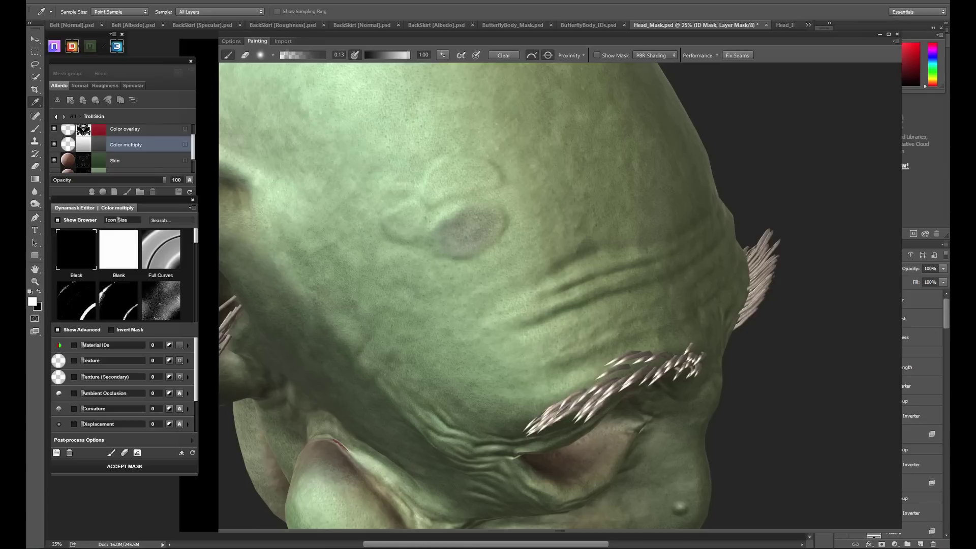
{"action": "mouse_move", "coordinate": [393, 214]}
{"action": "left_mouse_down"}
{"action": "mouse_move", "coordinate": [419, 238]}
{"action": "mouse_move", "coordinate": [393, 214]}
{"action": "mouse_move", "coordinate": [407, 211]}
{"action": "mouse_move", "coordinate": [403, 231]}
{"action": "mouse_move", "coordinate": [438, 174]}
{"action": "mouse_move", "coordinate": [432, 190]}
{"action": "mouse_move", "coordinate": [482, 177]}
{"action": "left_mouse_up"}
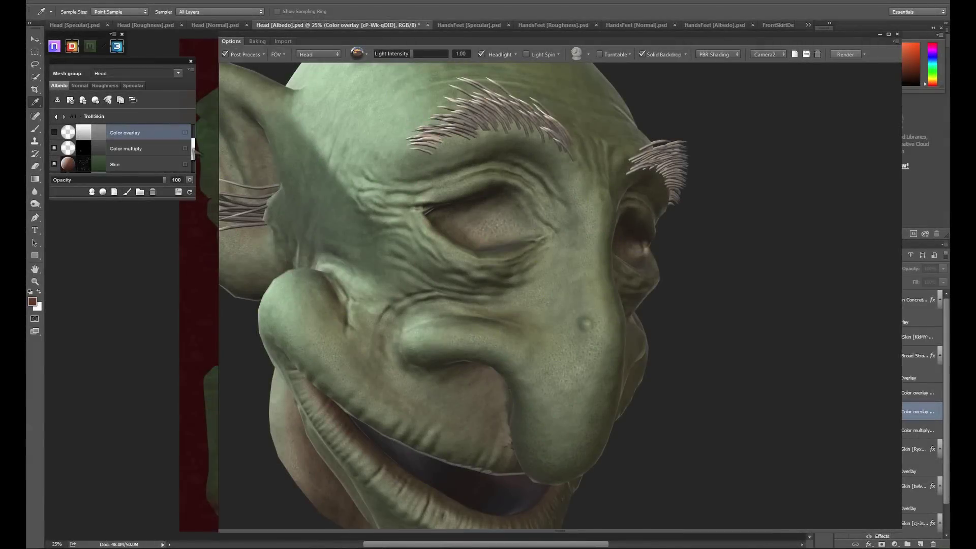
Show the new Color overlay layer and set its colour to dark red 751111.
{"action": "scroll", "coordinate": [196, 133], "scroll_direction": "up", "scroll_amount": 3}
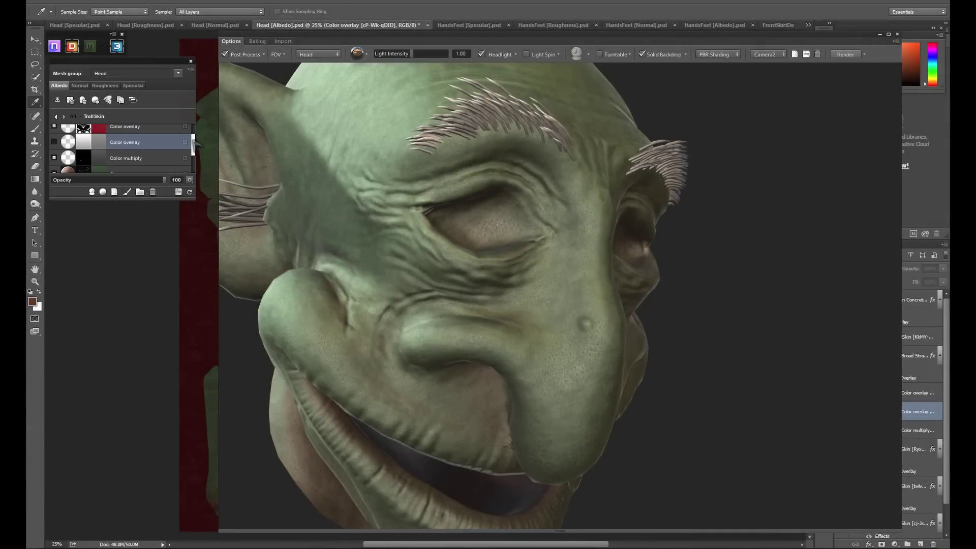
{"action": "left_click_drag", "start_coordinate": [195, 137], "coordinate": [195, 147]}
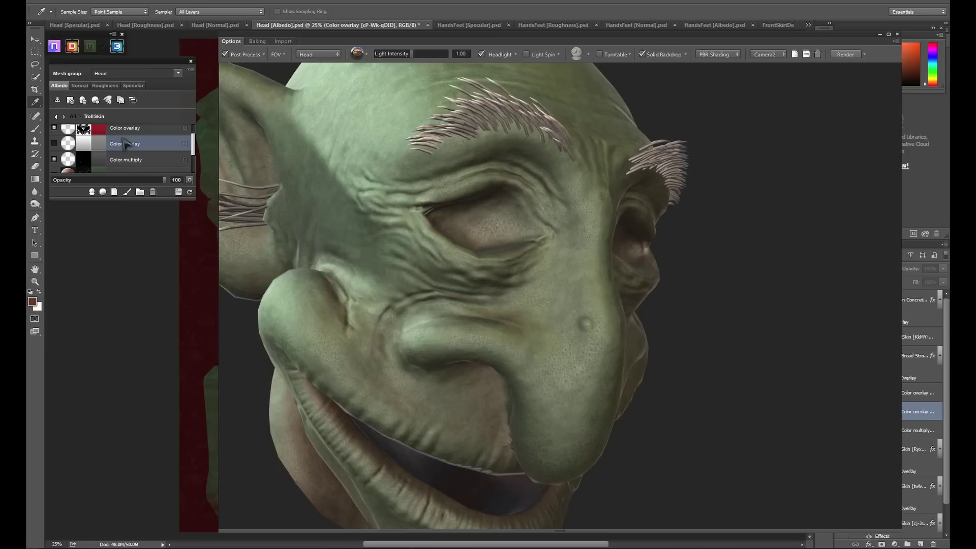
{"action": "left_click", "coordinate": [54, 143]}
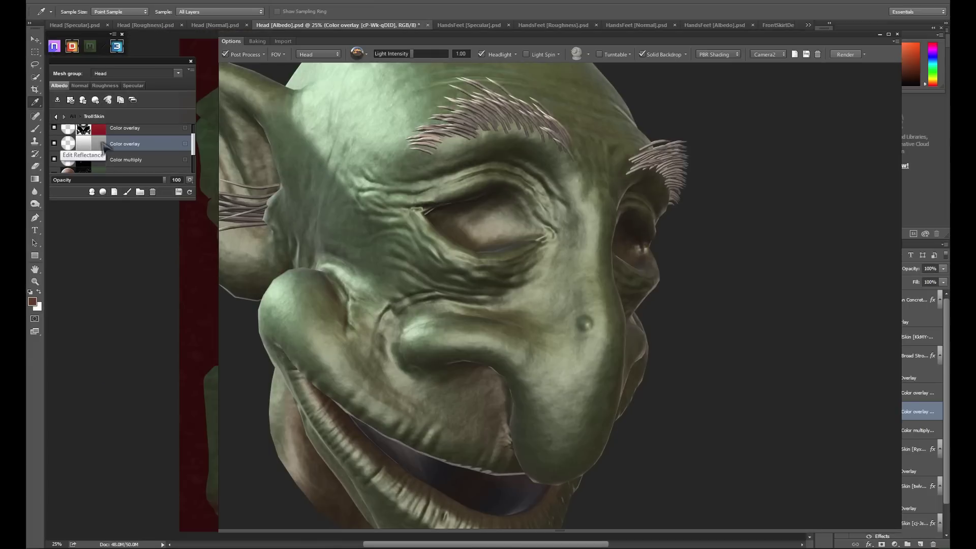
{"action": "left_click", "coordinate": [104, 148]}
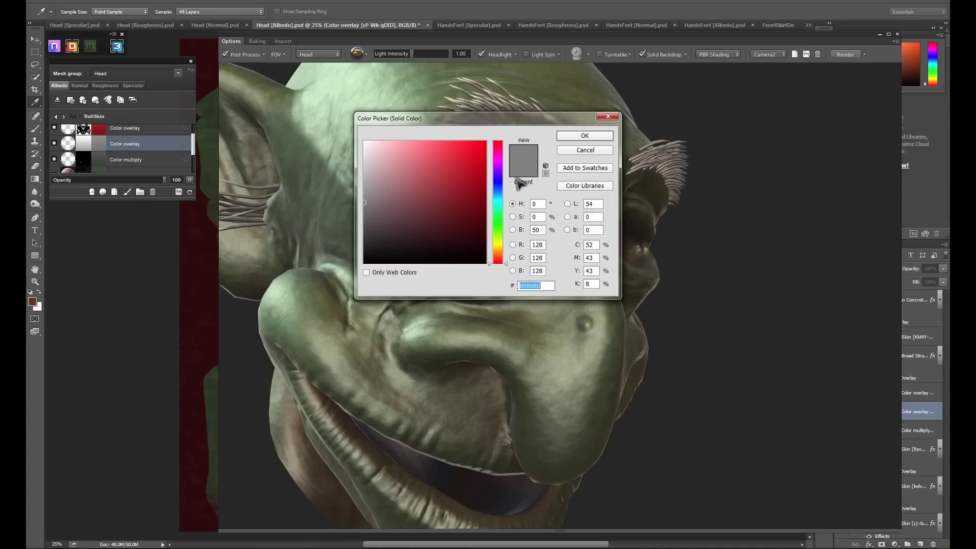
{"action": "left_click_drag", "start_coordinate": [471, 192], "coordinate": [469, 207]}
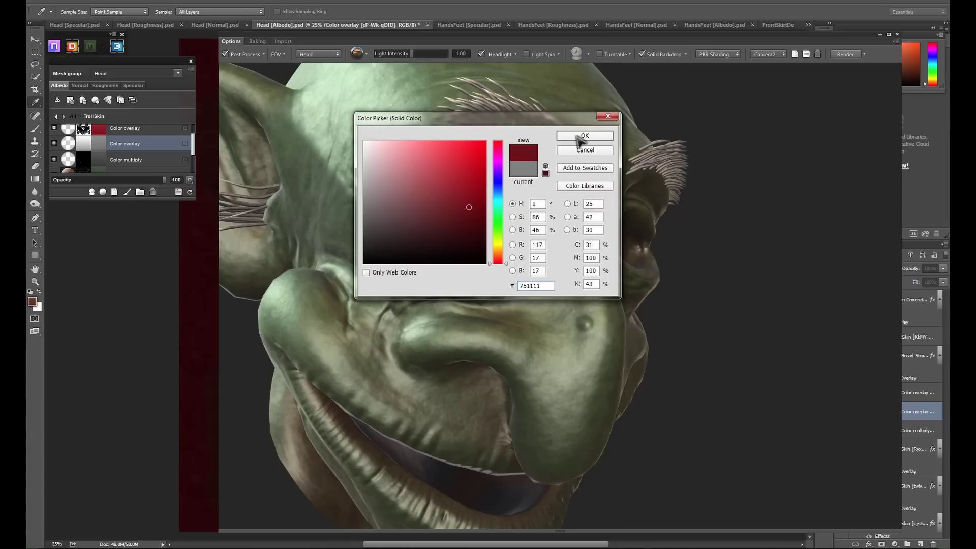
{"action": "left_click", "coordinate": [580, 137]}
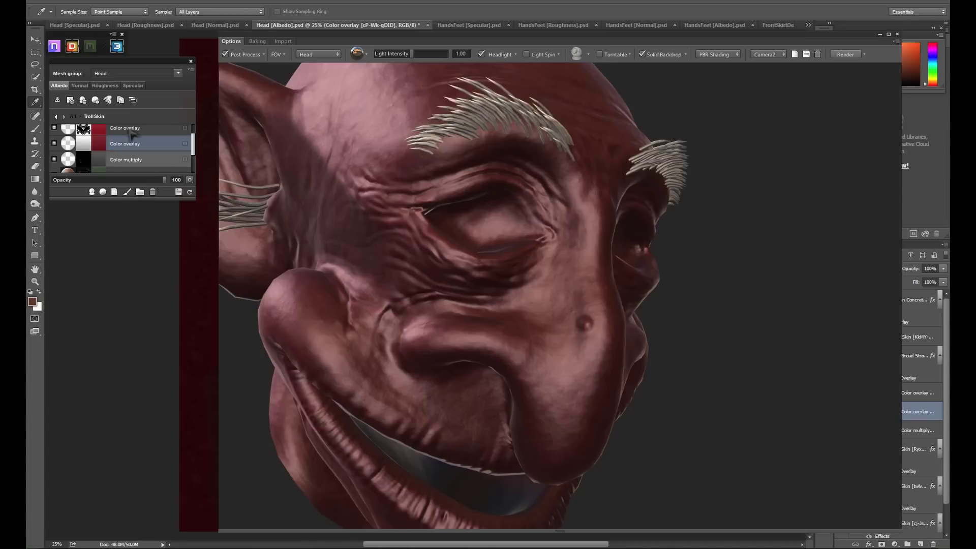
Check the head's Normal, Roughness and Specular maps, then return to Albedo.
{"action": "left_click", "coordinate": [79, 85]}
{"action": "left_click", "coordinate": [105, 85]}
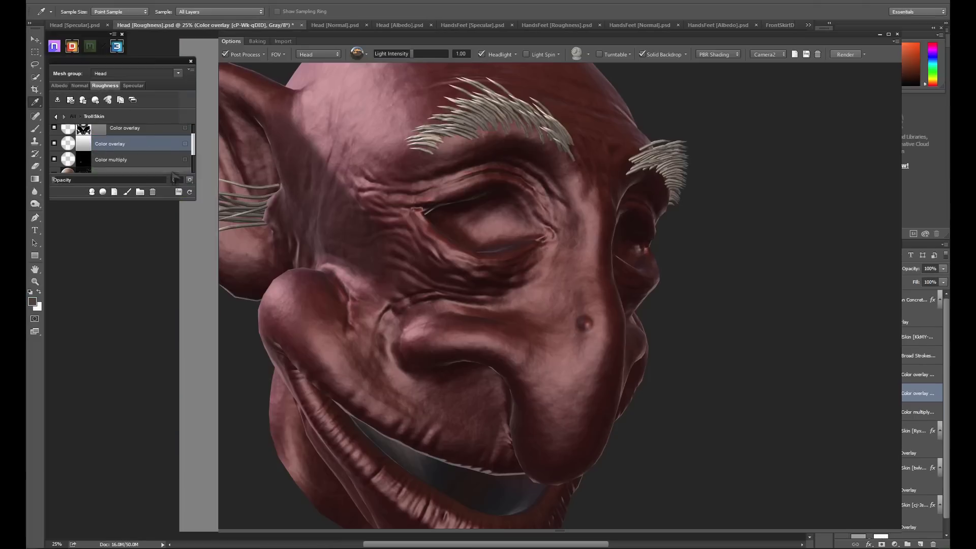
{"action": "left_click", "coordinate": [133, 86]}
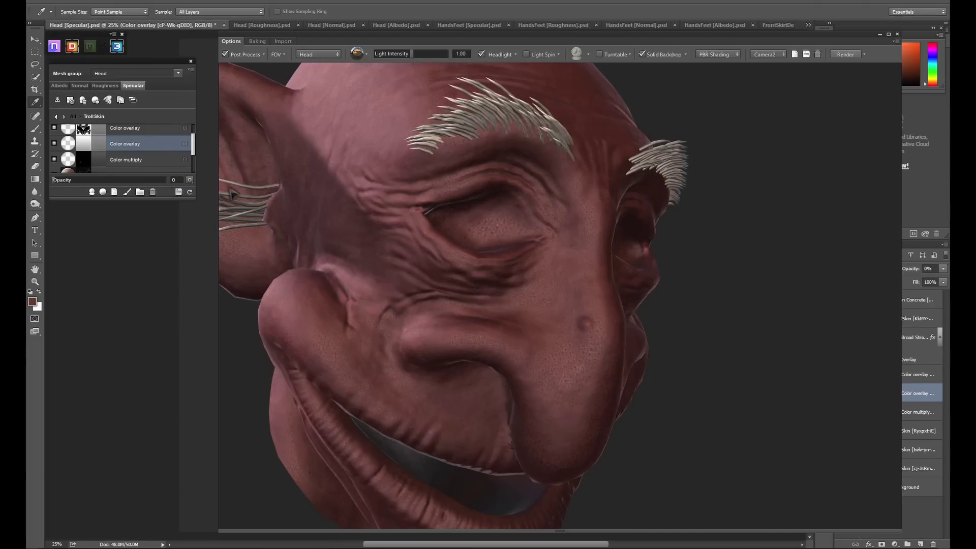
{"action": "left_click", "coordinate": [59, 86]}
Enter Dynamask for the red overlay in full shaded mode, switch to hand painting, and frame the face under the brow.
{"action": "left_click", "coordinate": [83, 144]}
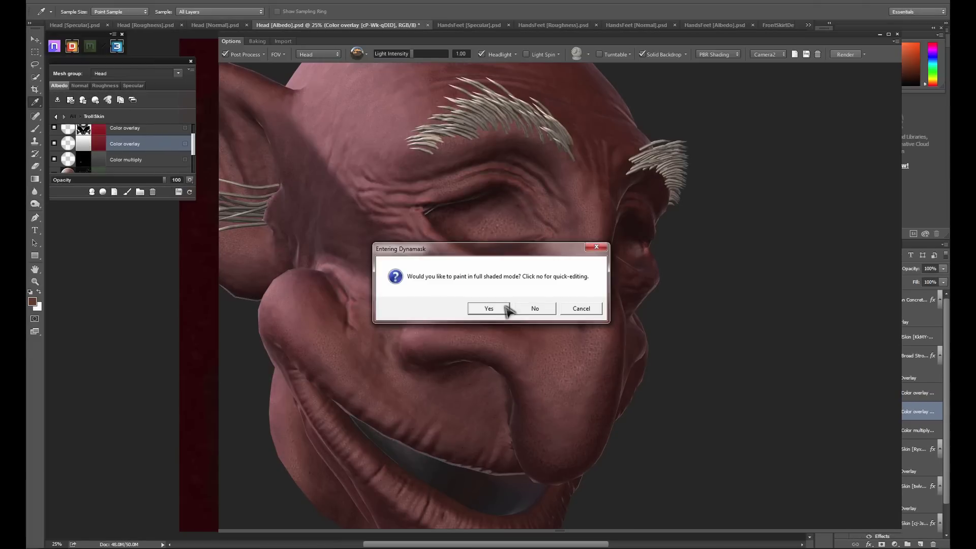
{"action": "left_click", "coordinate": [489, 308]}
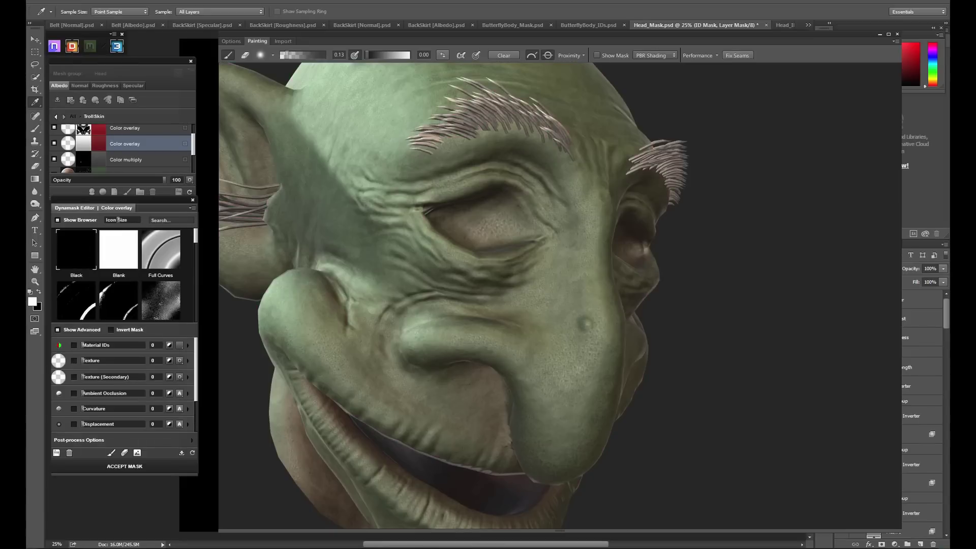
{"action": "left_click", "coordinate": [127, 192]}
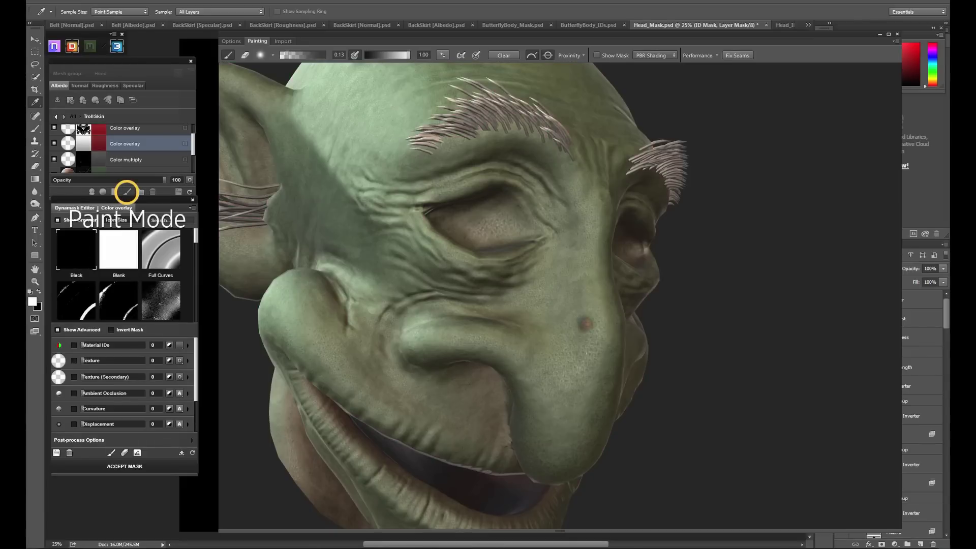
{"action": "mouse_move", "coordinate": [457, 285]}
{"action": "middle_mouse_down"}
{"action": "mouse_move", "coordinate": [538, 260]}
{"action": "mouse_move", "coordinate": [549, 277]}
{"action": "middle_mouse_up"}
{"action": "scroll", "coordinate": [508, 275], "scroll_direction": "up", "scroll_amount": 2}
{"action": "middle_click_drag", "start_coordinate": [487, 285], "coordinate": [511, 312]}
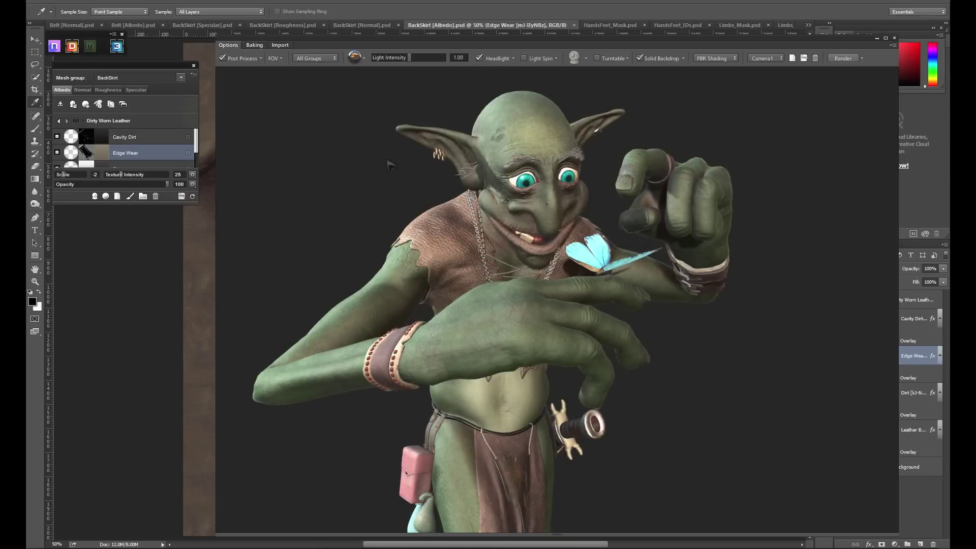
{"action": "left_click", "coordinate": [180, 77]}
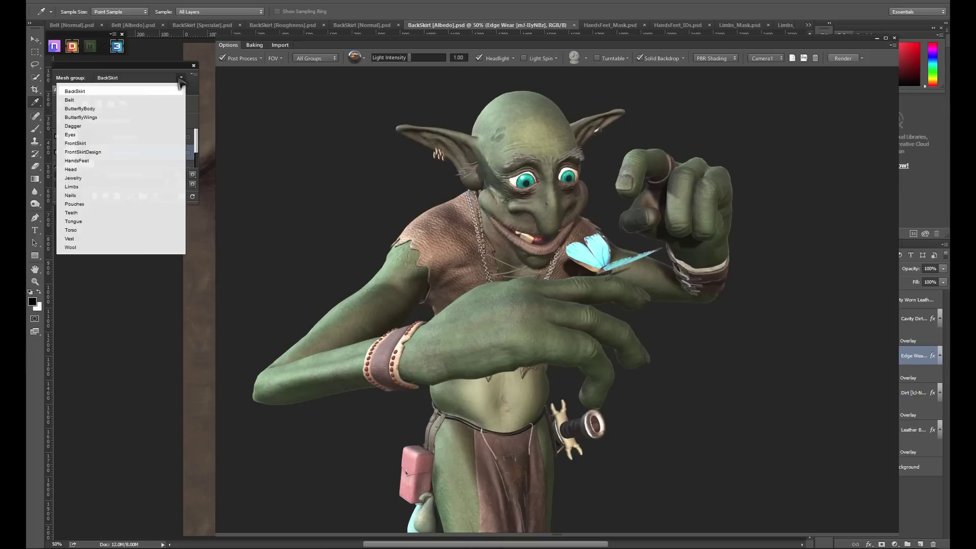
{"action": "left_click", "coordinate": [91, 117]}
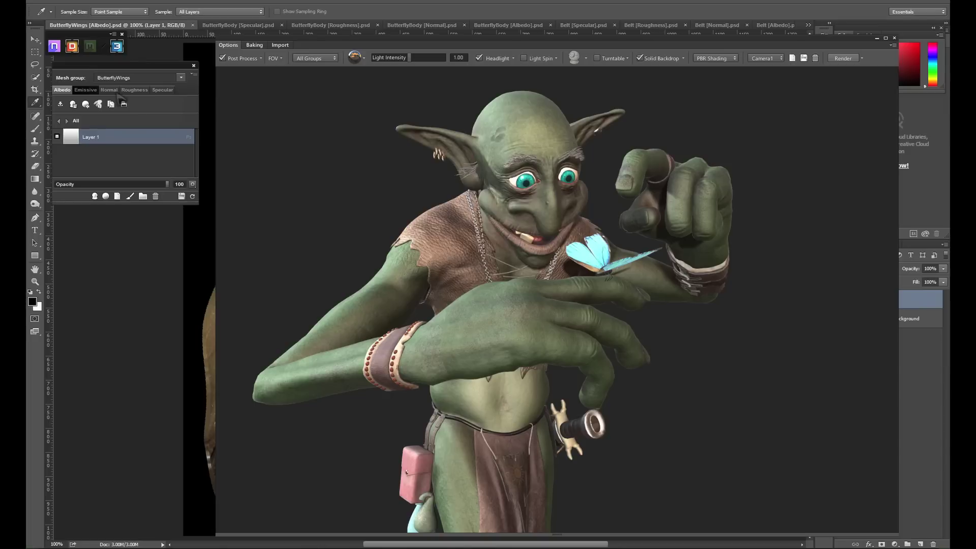
{"action": "left_click", "coordinate": [86, 89]}
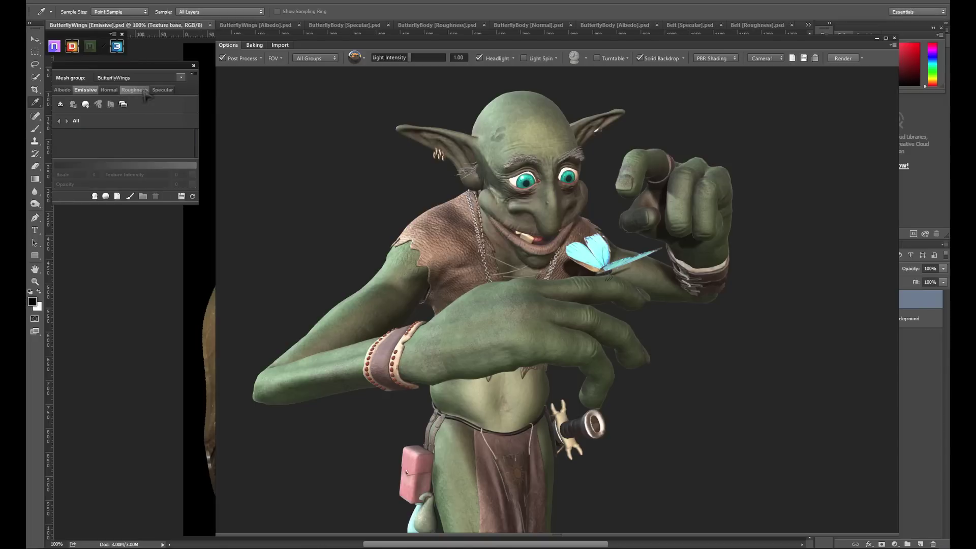
{"action": "left_click", "coordinate": [193, 74]}
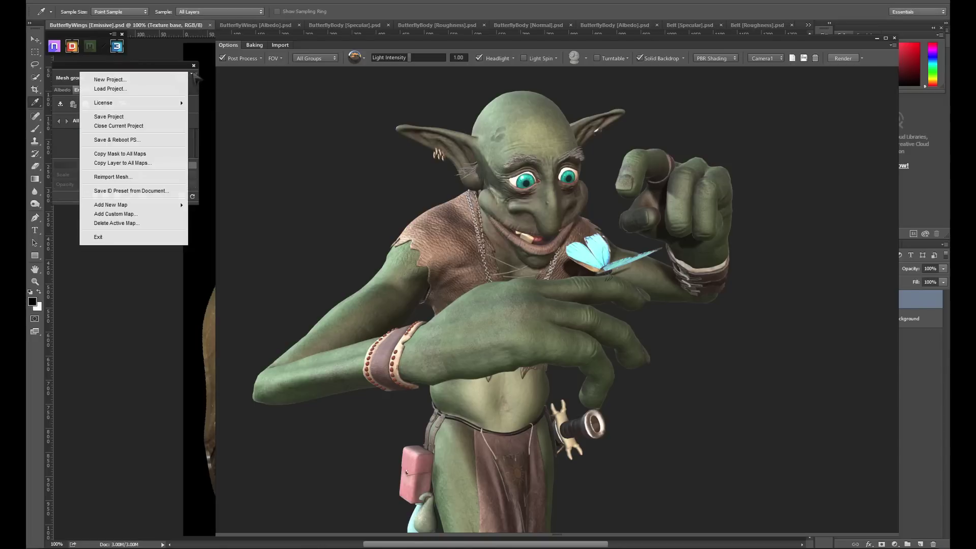
{"action": "mouse_move", "coordinate": [172, 203]}
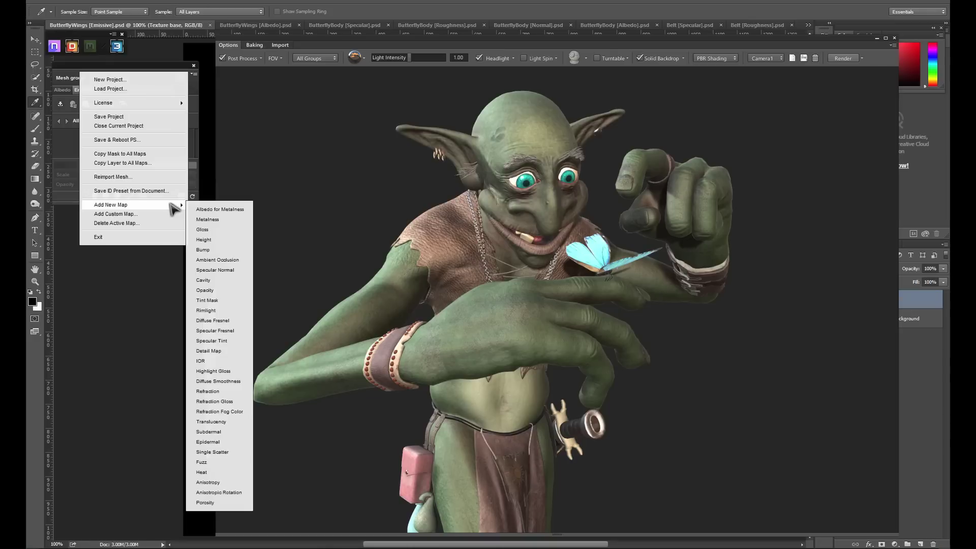
{"action": "left_click", "coordinate": [72, 149]}
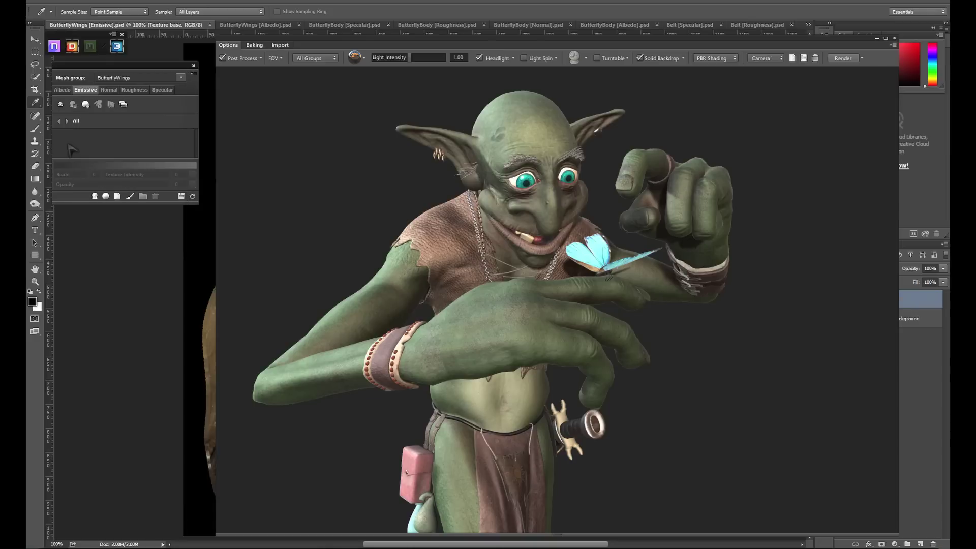
{"action": "left_click", "coordinate": [139, 80]}
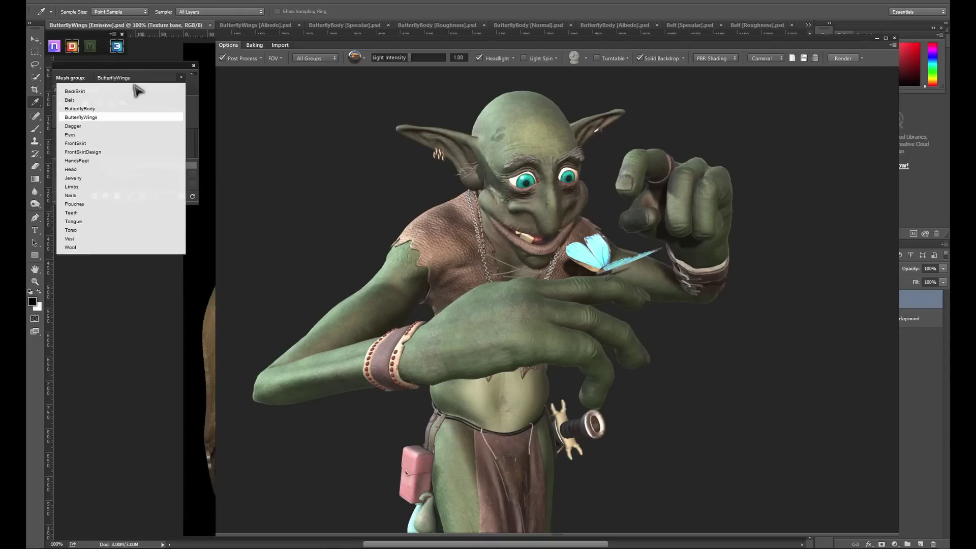
{"action": "left_click", "coordinate": [135, 98]}
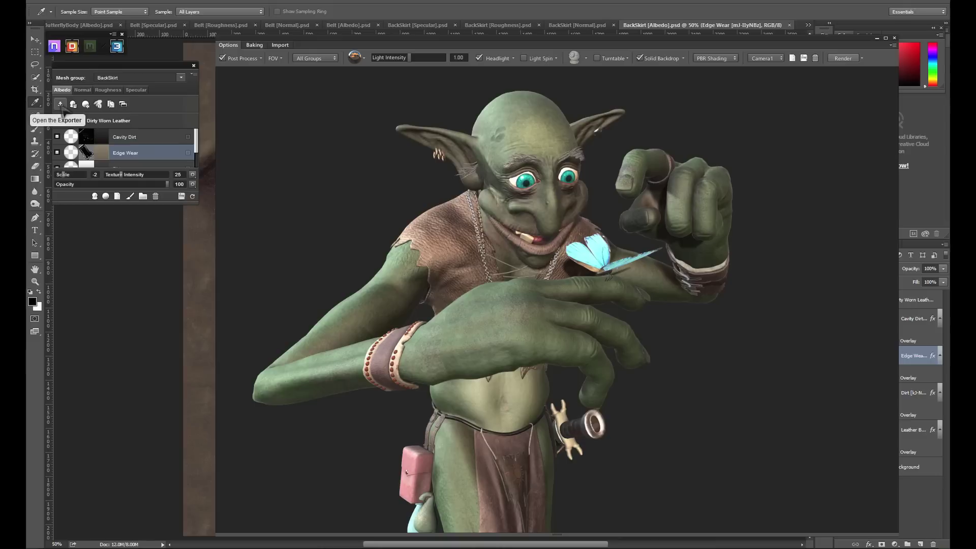
Export the BackSkirt maps as .tga with the Arnold (sRGB) preset to F:/QuixelTroll/Textures/TrollMaps.
{"action": "left_click", "coordinate": [61, 104]}
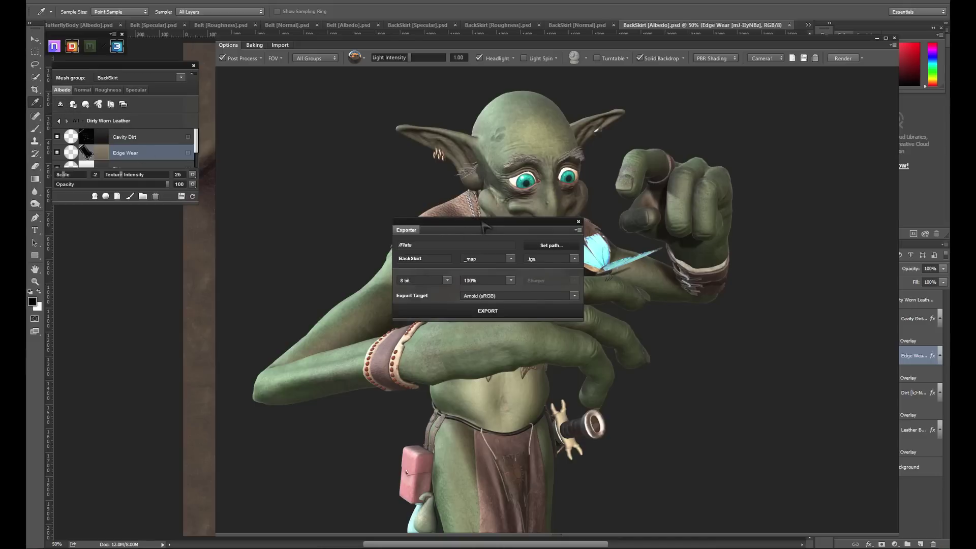
{"action": "left_click_drag", "start_coordinate": [485, 227], "coordinate": [453, 186]}
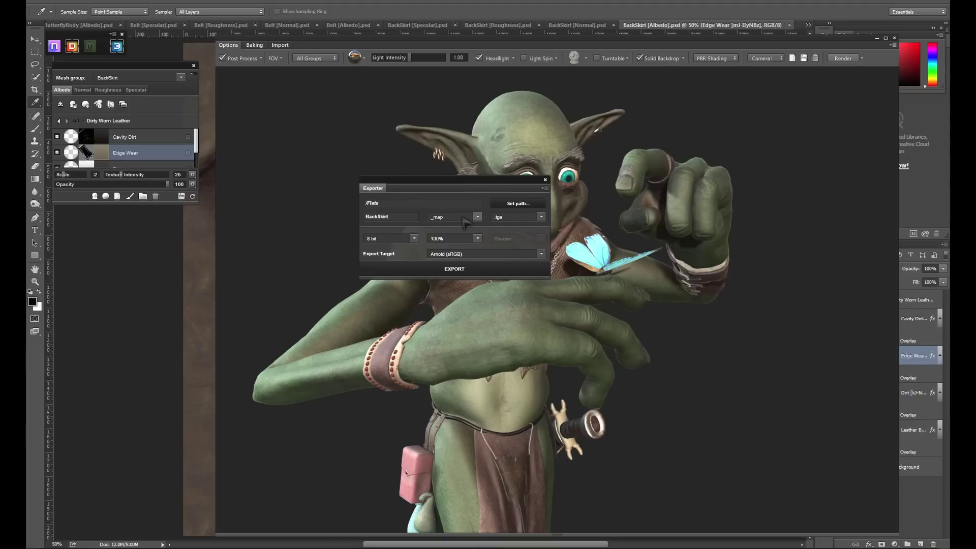
{"action": "left_click", "coordinate": [529, 218]}
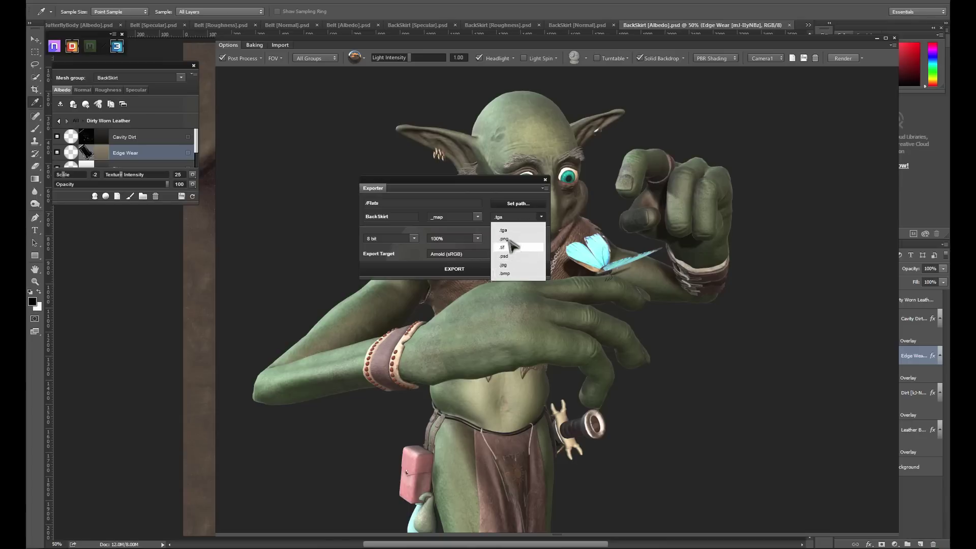
{"action": "left_click", "coordinate": [507, 219]}
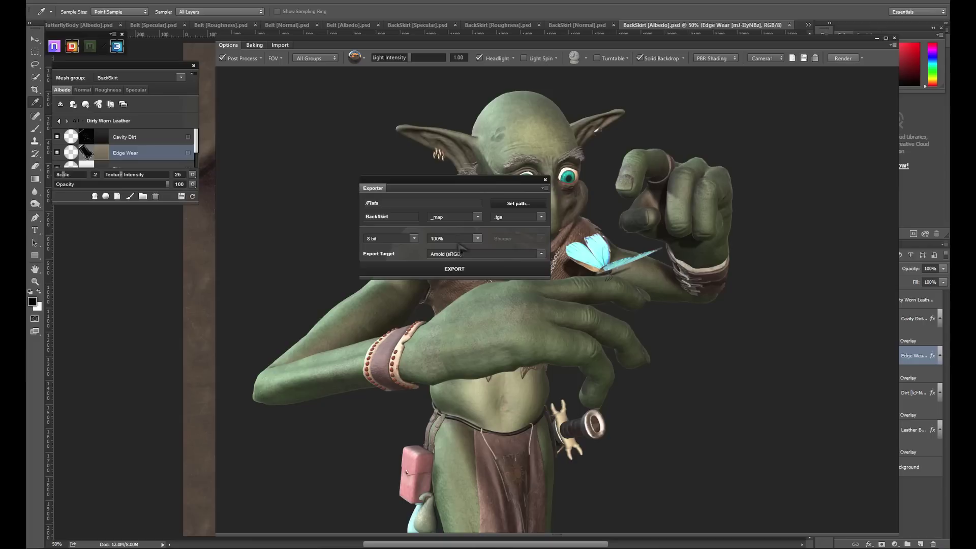
{"action": "left_click", "coordinate": [463, 254]}
{"action": "left_click", "coordinate": [464, 257]}
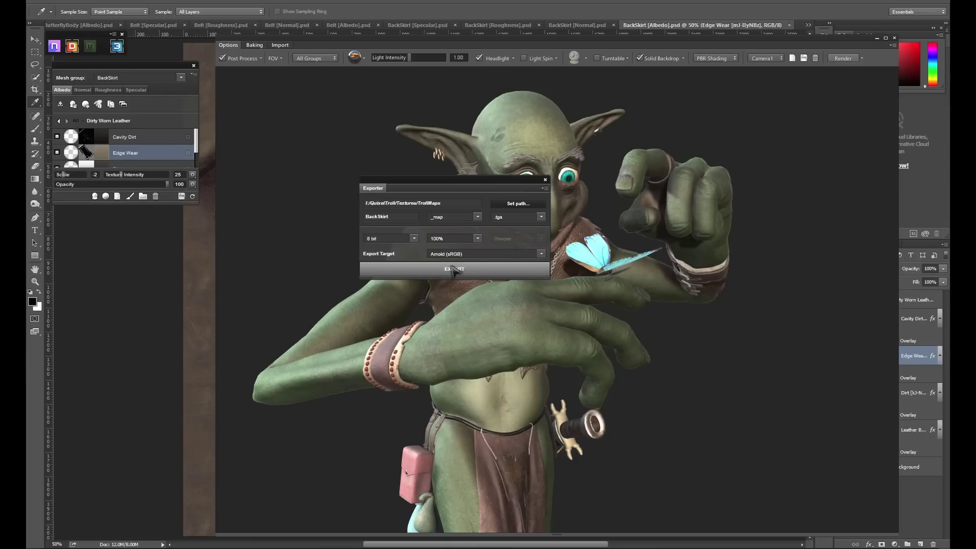
{"action": "left_click", "coordinate": [454, 270]}
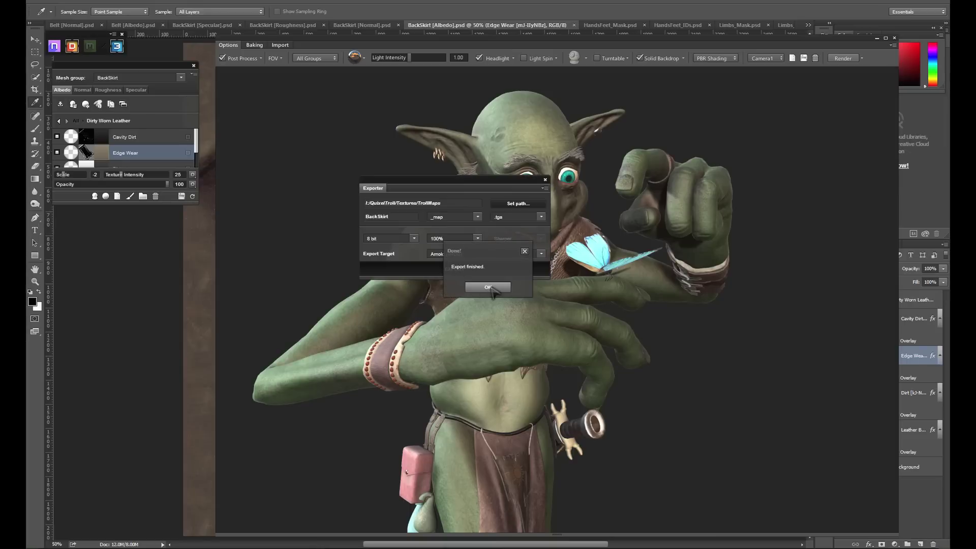
{"action": "left_click", "coordinate": [488, 288]}
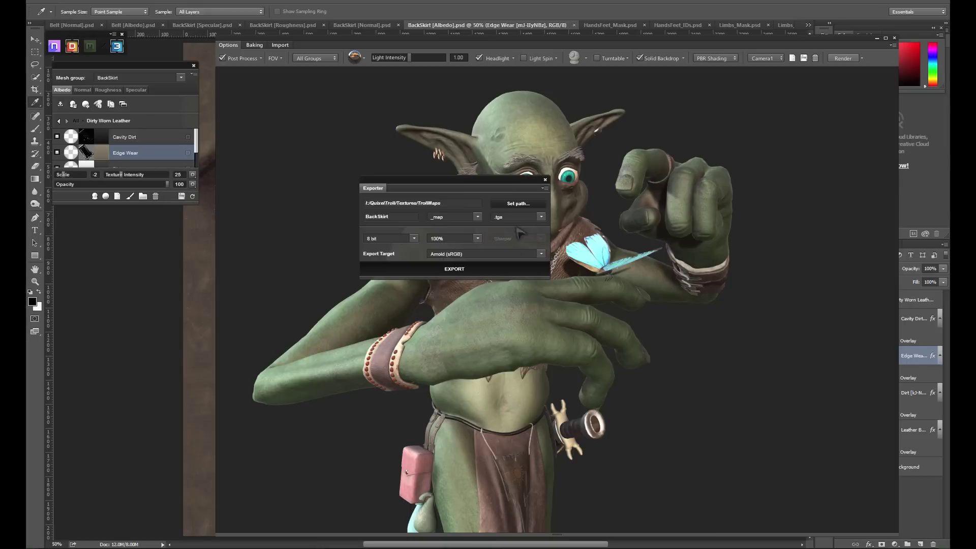
{"action": "left_click", "coordinate": [545, 180]}
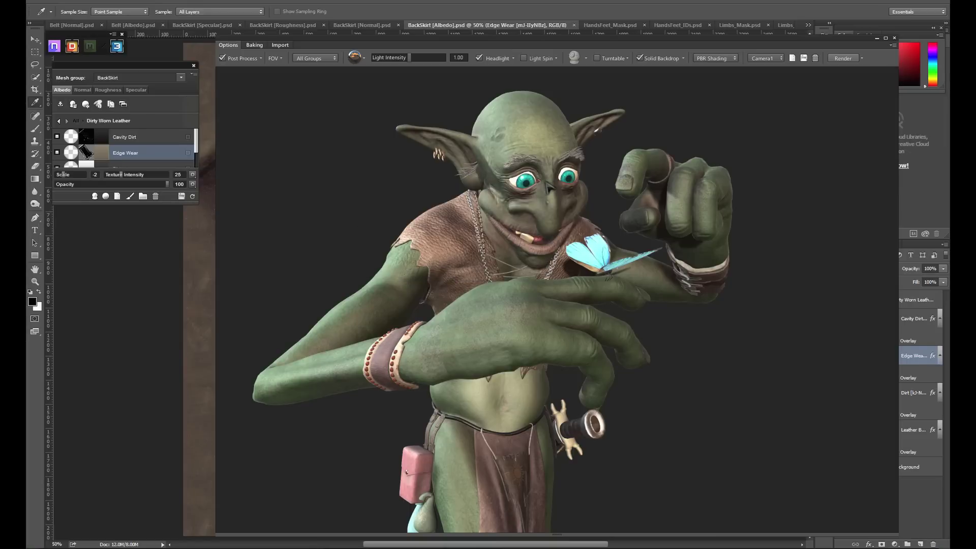